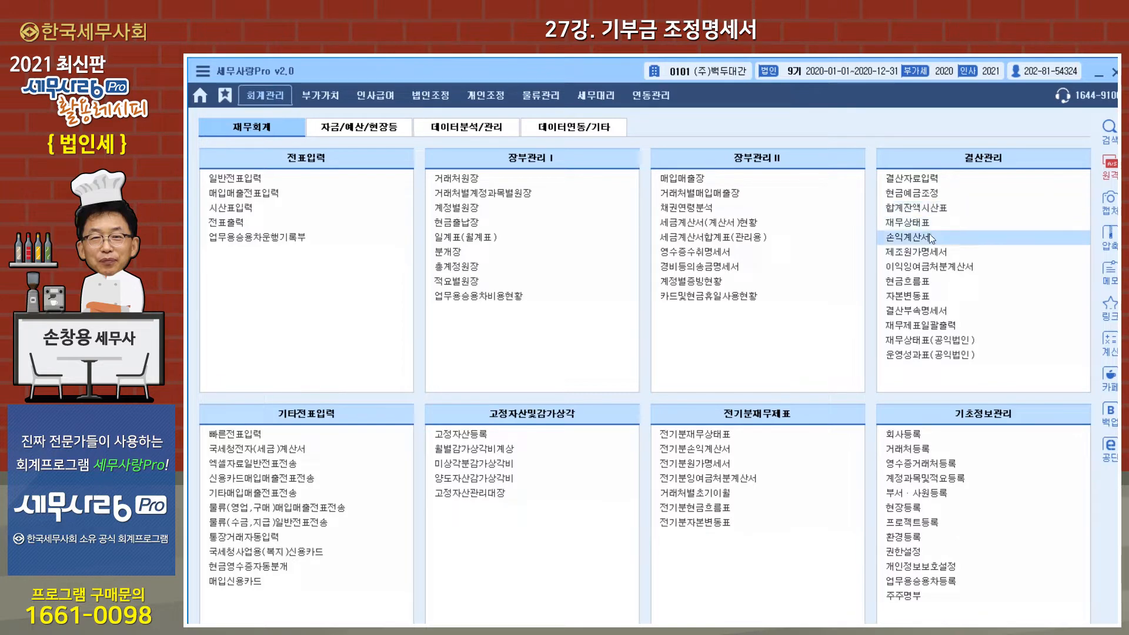
Open the 손익계산서 and bring up the ledger entries behind the current-year 기부금 amount.
click(928, 238)
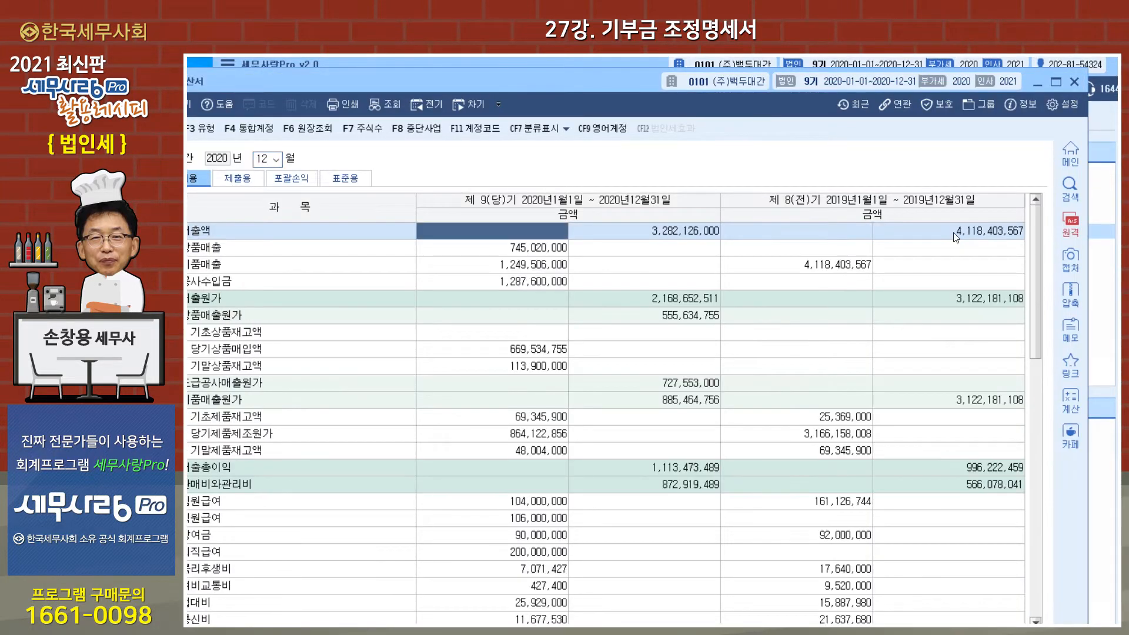
drag(595, 85, 632, 76)
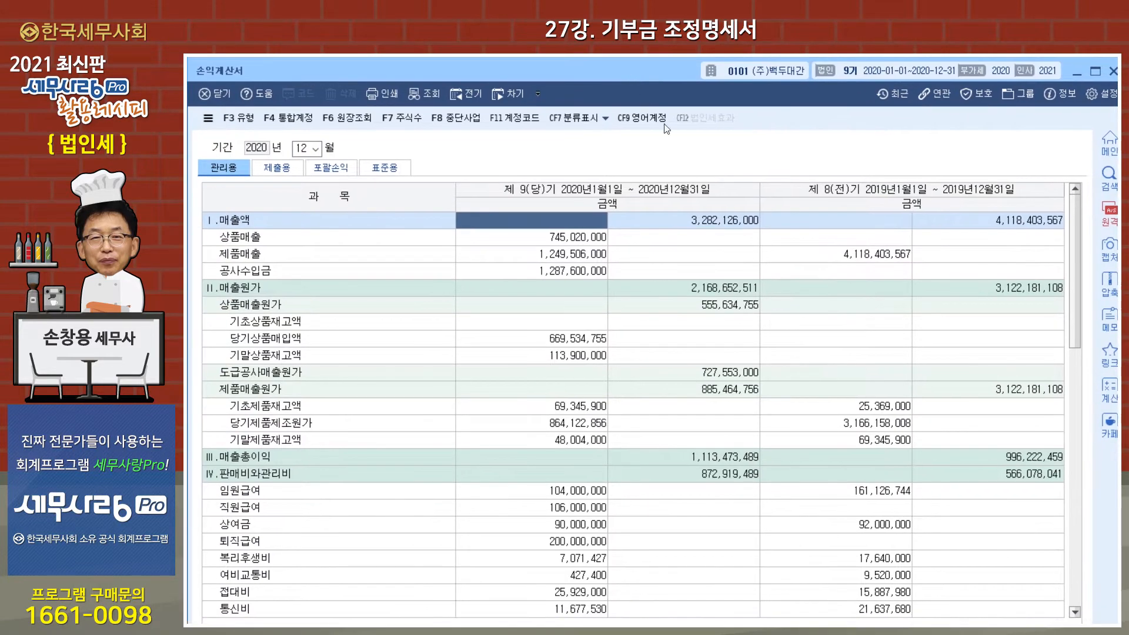
drag(1075, 246, 1073, 567)
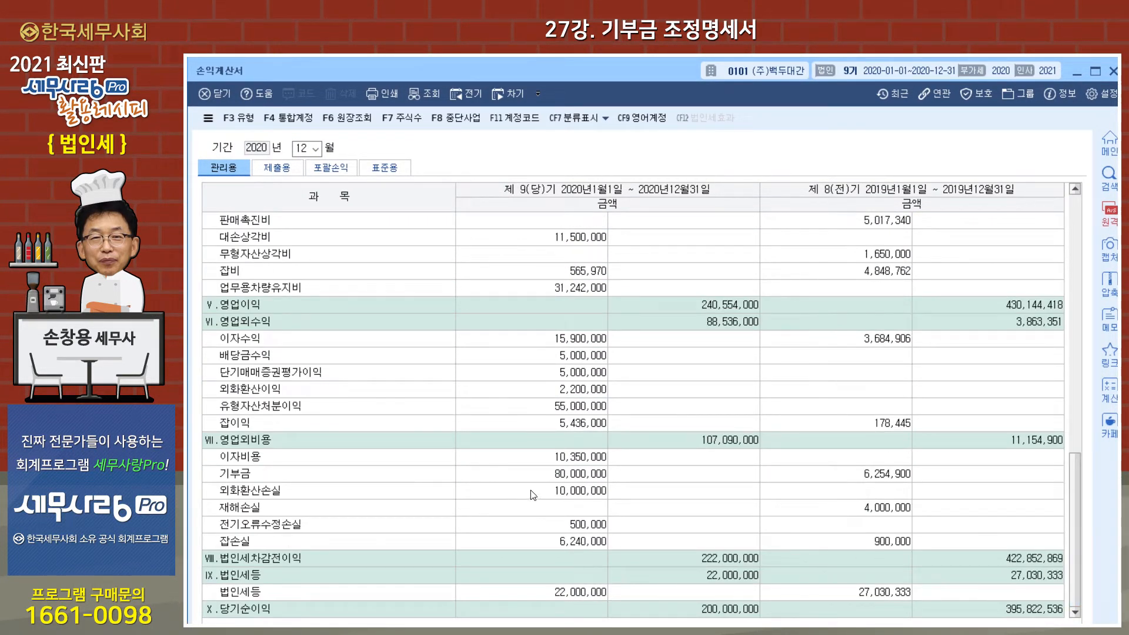
click(569, 474)
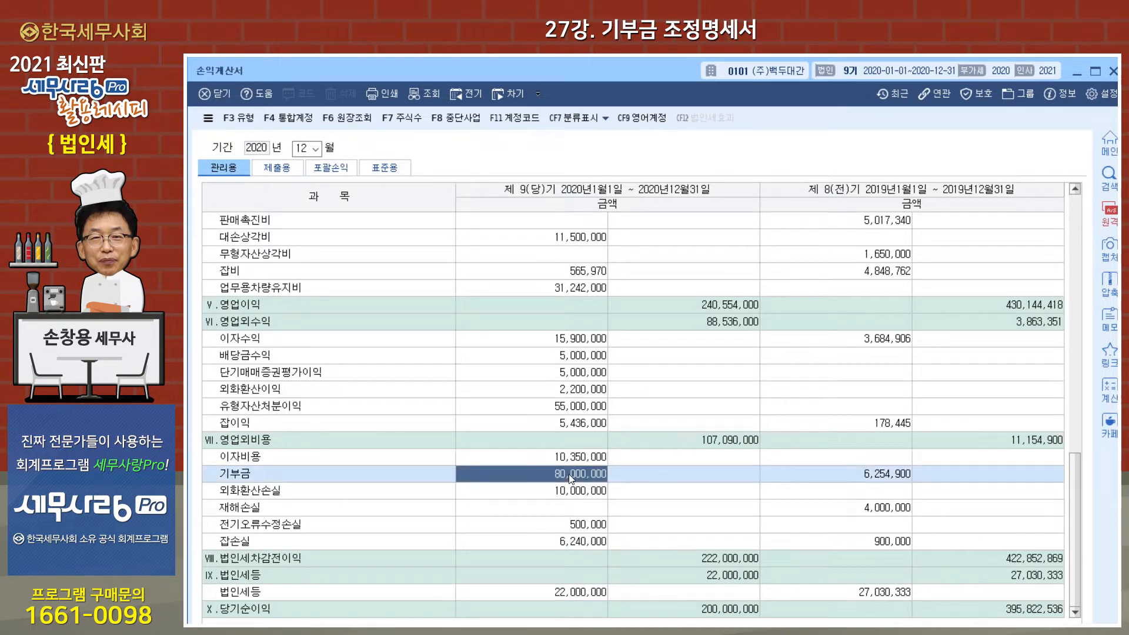
double_click(569, 474)
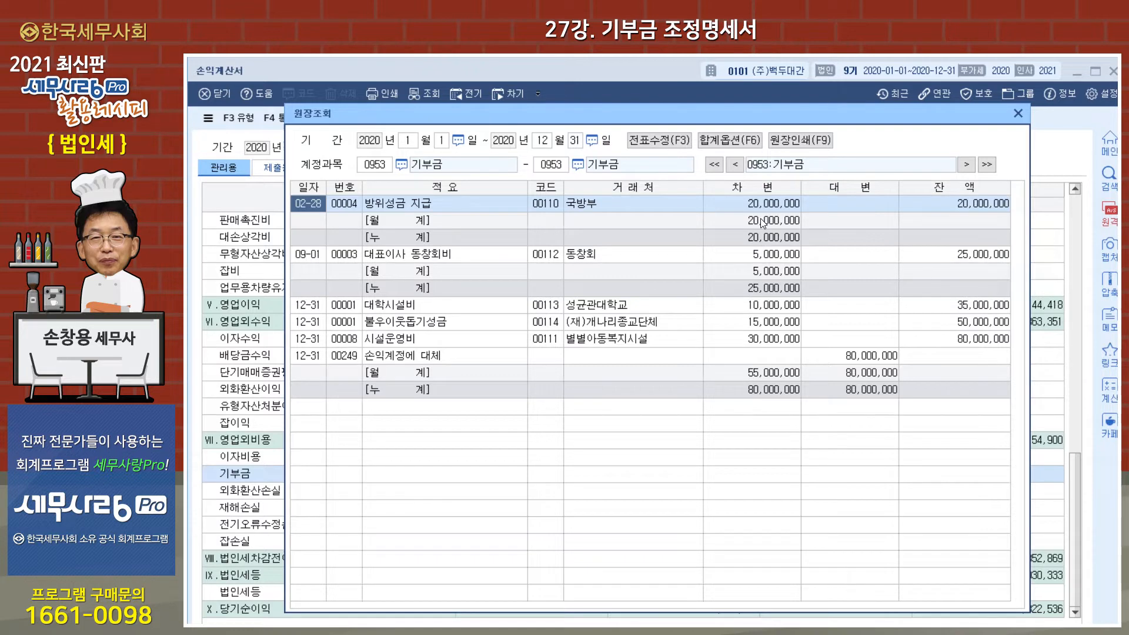
Go through the individual donation entries in the 기부금 ledger, and close the ledger and the 손익계산서.
click(757, 255)
click(770, 306)
click(765, 320)
click(768, 340)
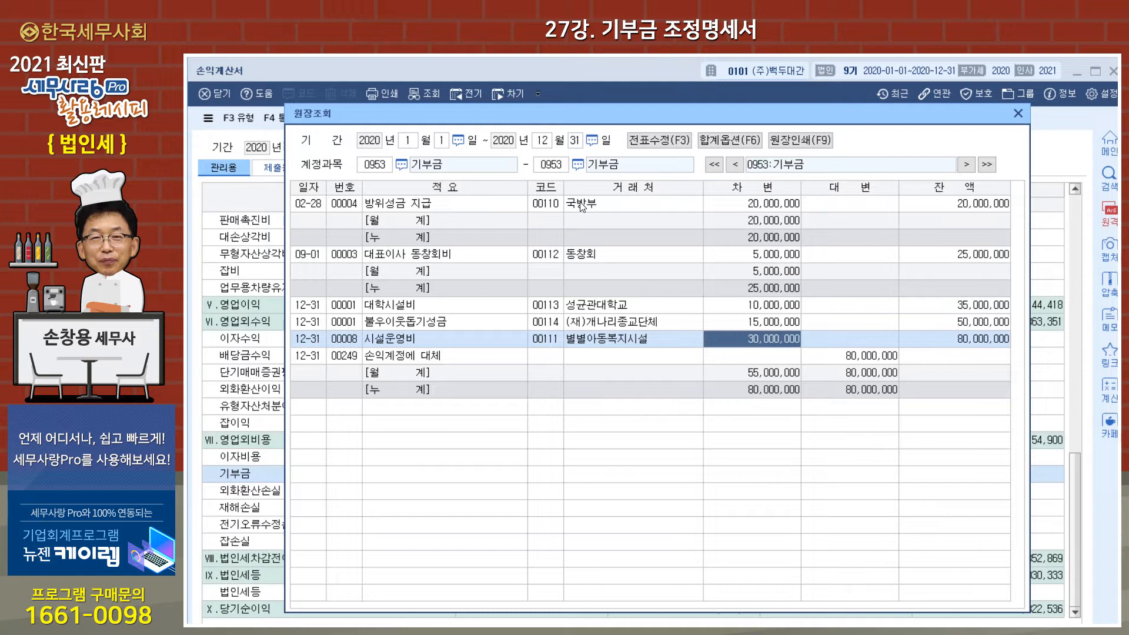
click(1019, 114)
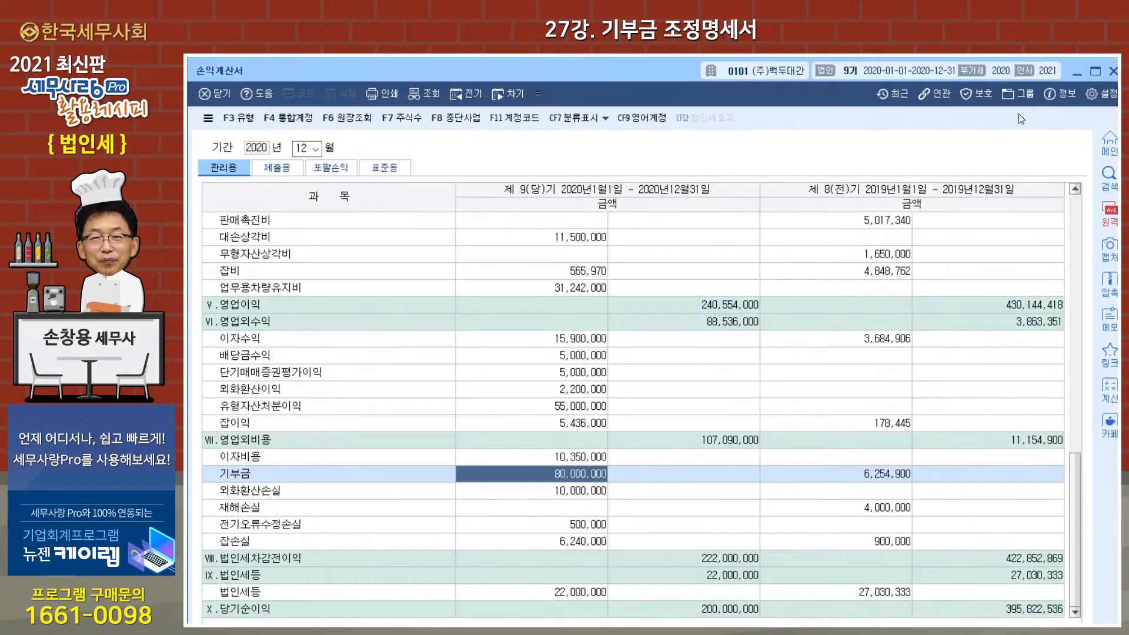
click(1114, 70)
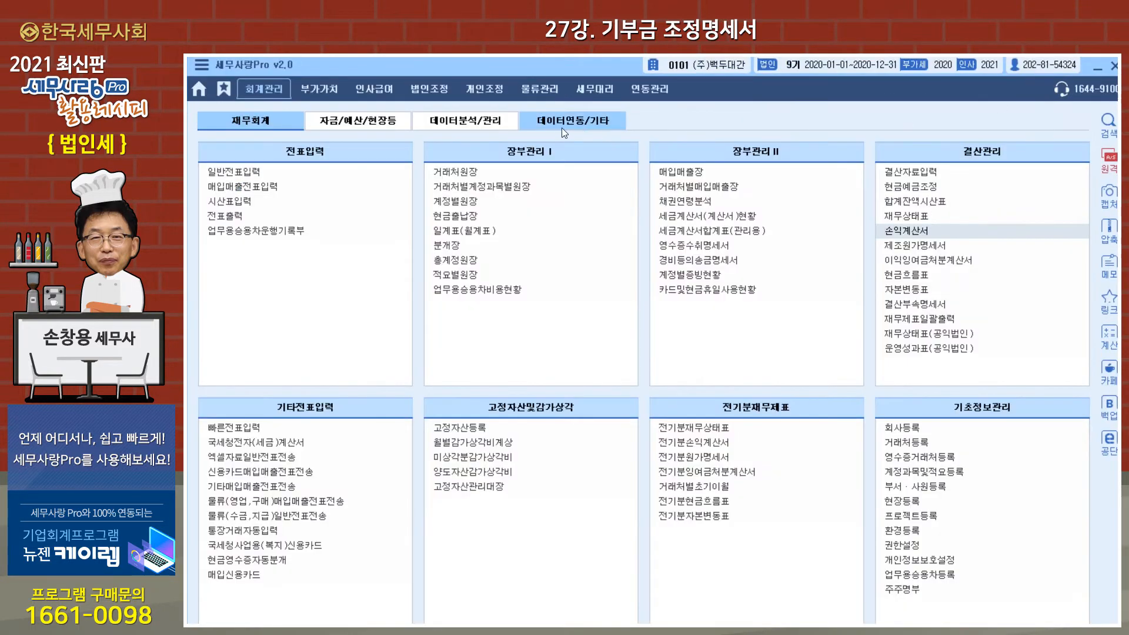
Open the 기부금조정명세서 for corporate tax adjustment and start loading donation data from the vouchers, declining the overwrite.
click(428, 91)
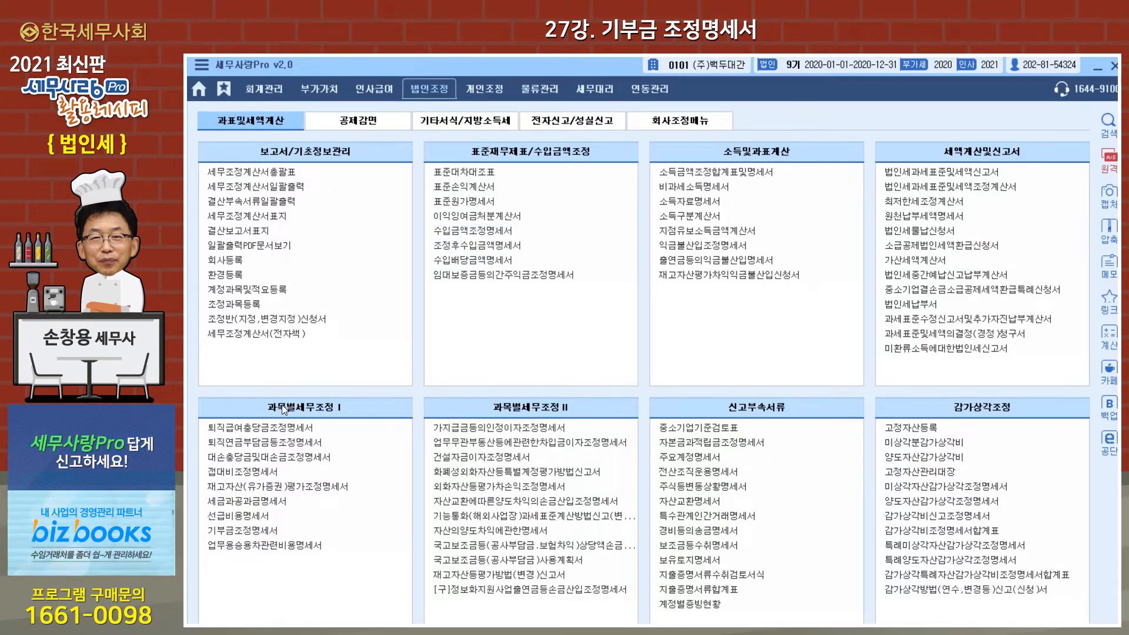
click(257, 532)
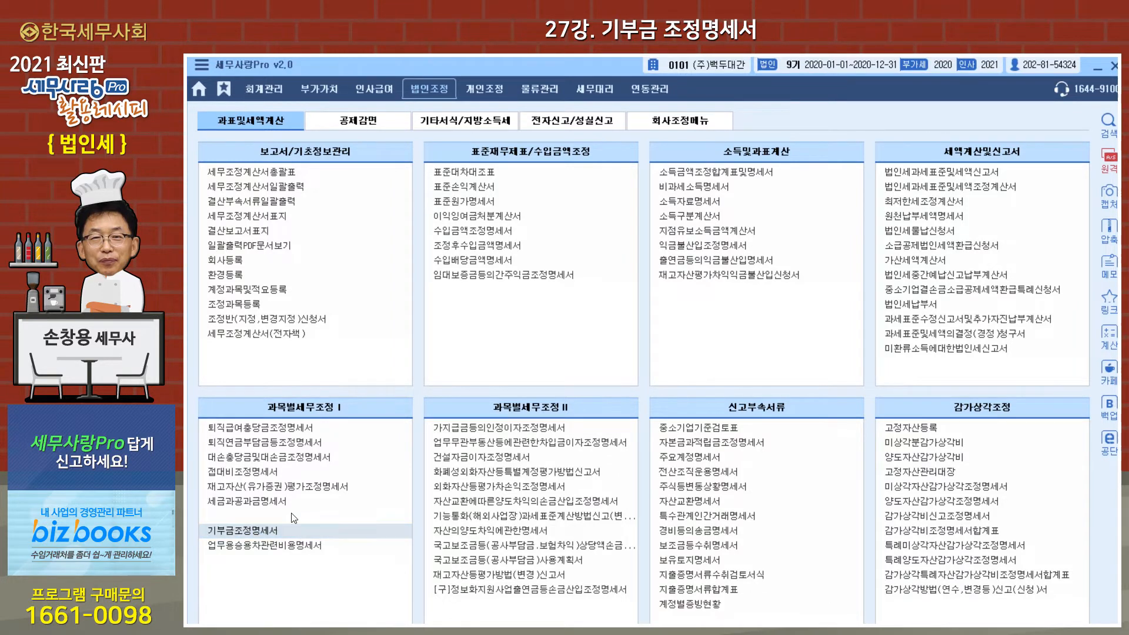
drag(514, 125, 611, 72)
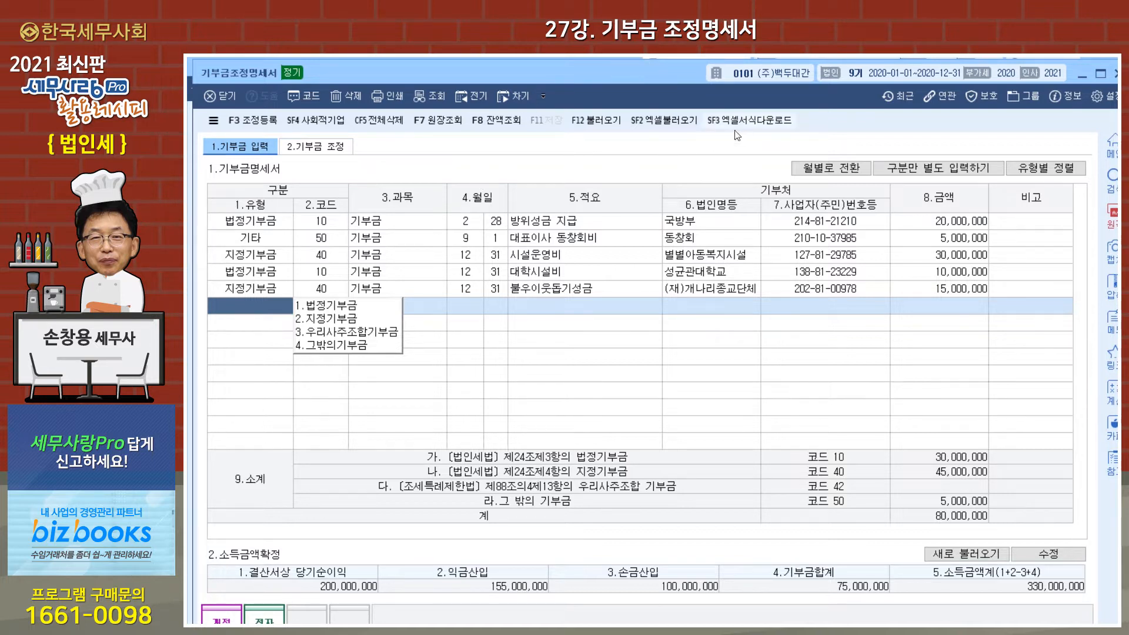
click(603, 121)
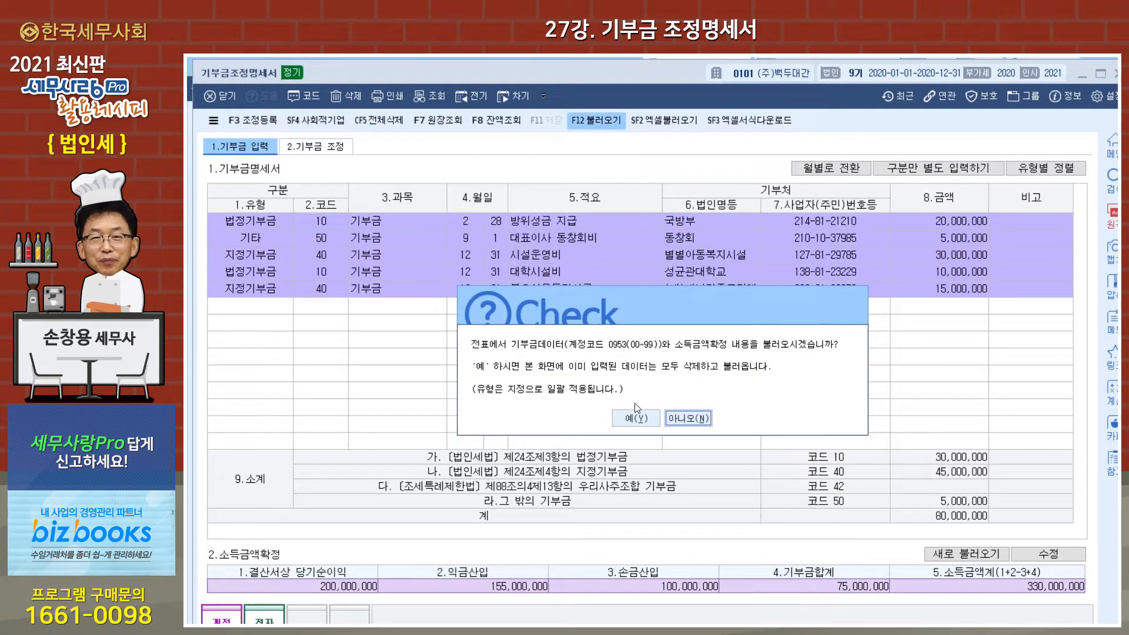
click(688, 423)
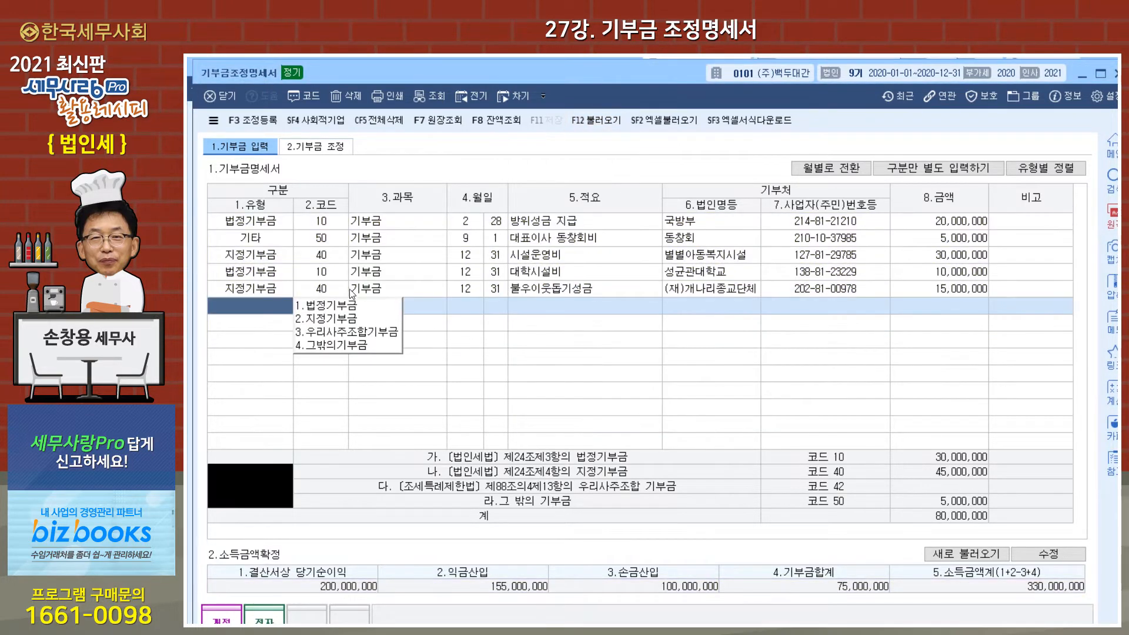
Check the donation type options for the 방위성금 지급, 대표이사 동창회비 and 시설운영비 rows.
click(278, 223)
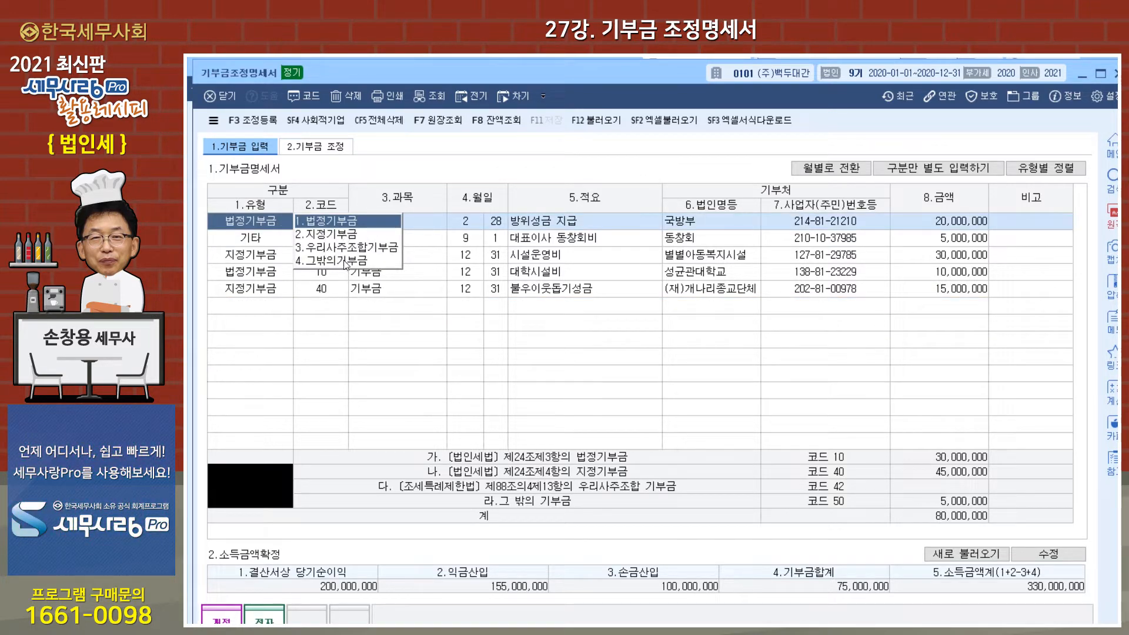
click(267, 239)
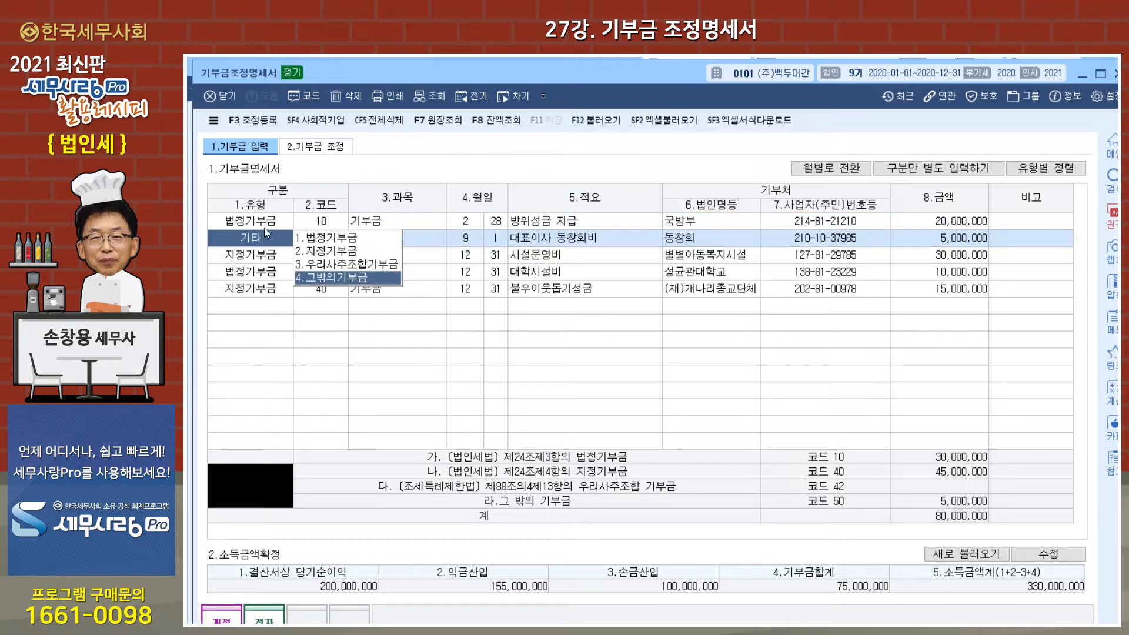
click(697, 274)
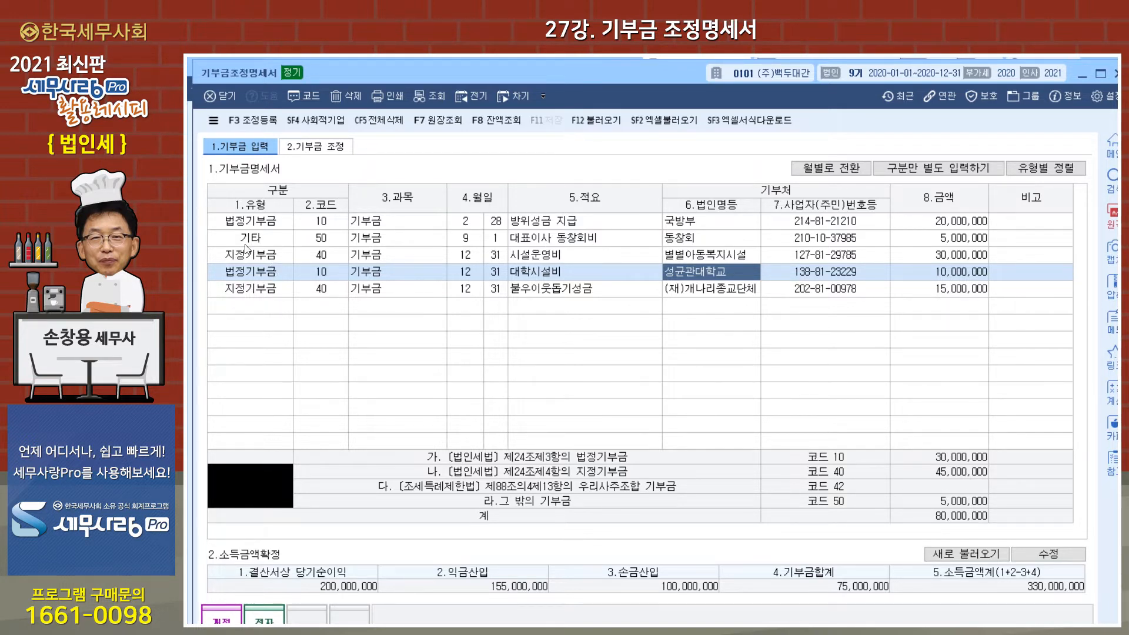
click(273, 244)
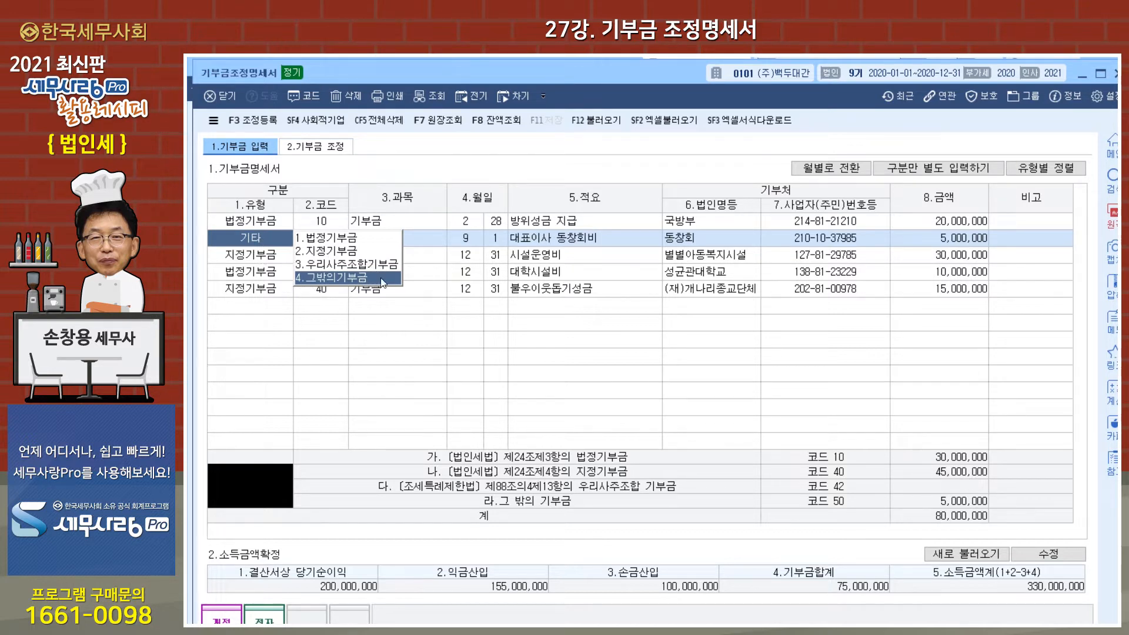
click(259, 254)
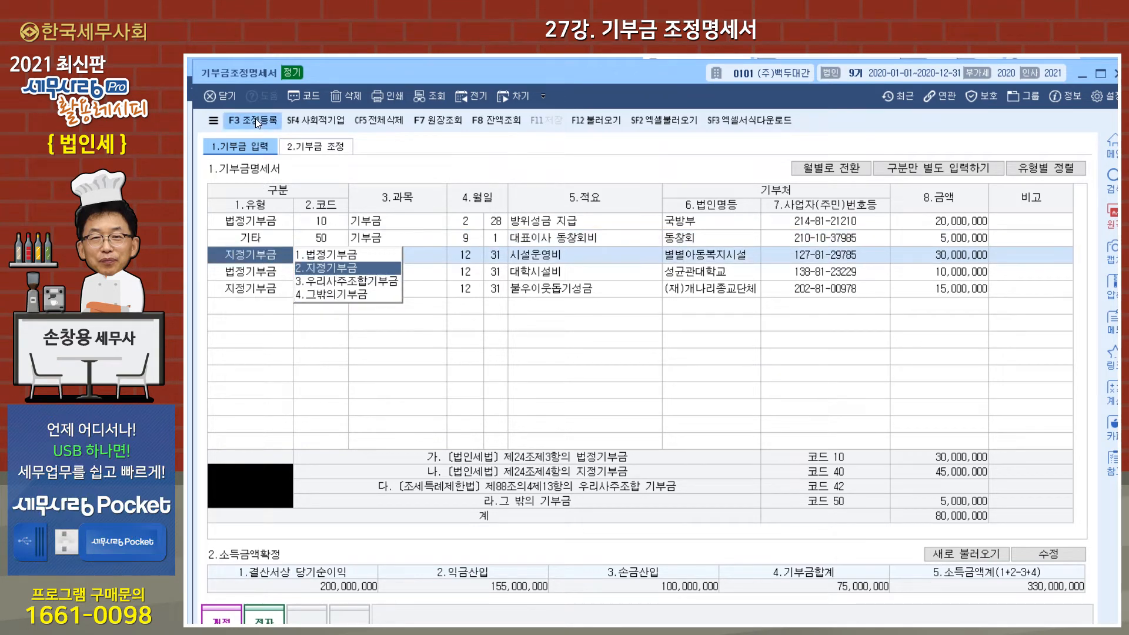
Check the 기타기부금 entry among the 익금산입 및 손금불산입 items in 조정 등록, and close the dialog.
key(F3)
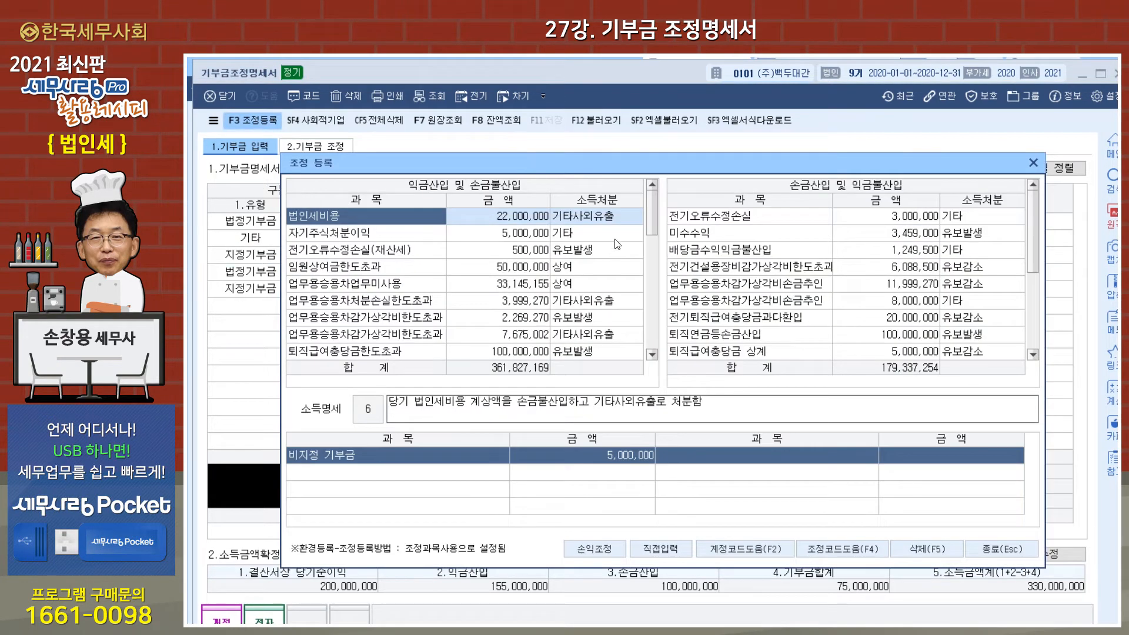
drag(652, 215, 647, 336)
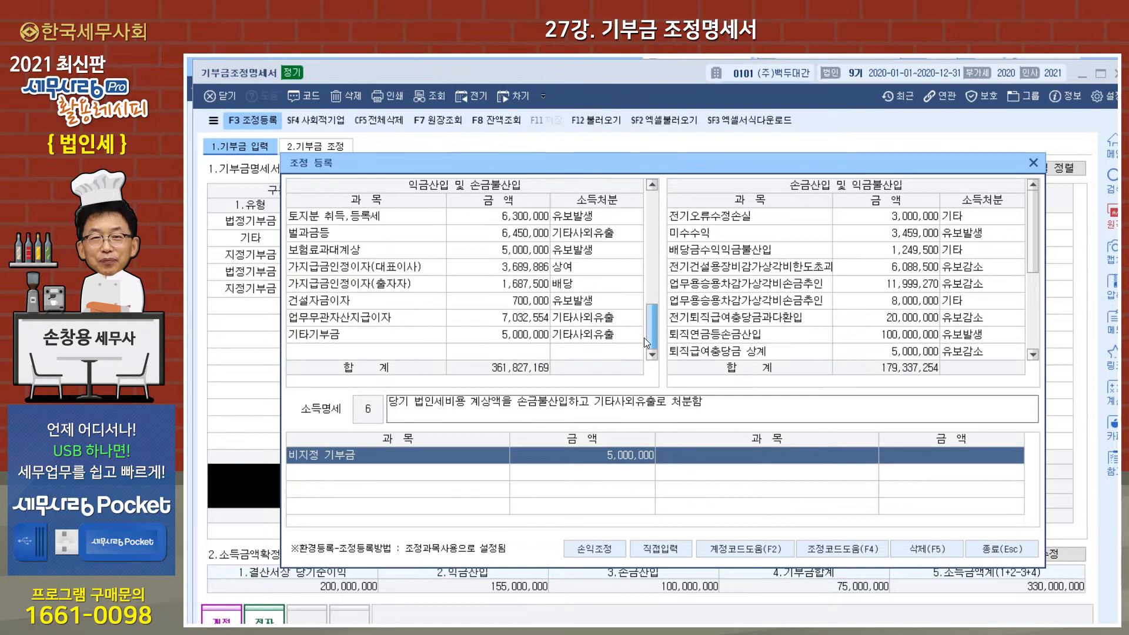
click(339, 341)
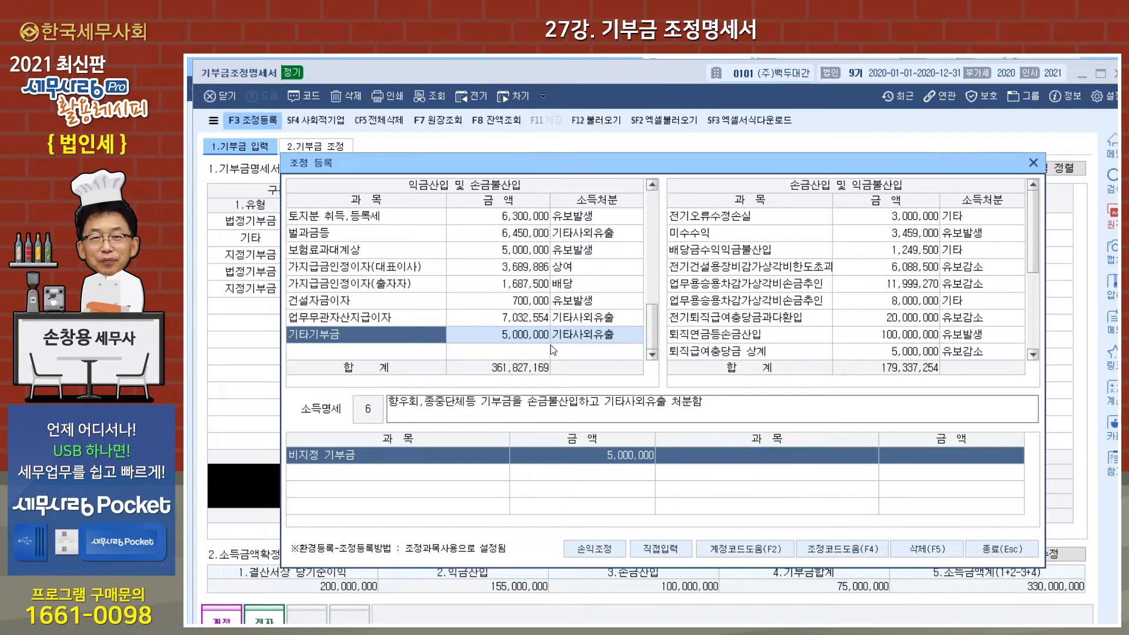
click(989, 545)
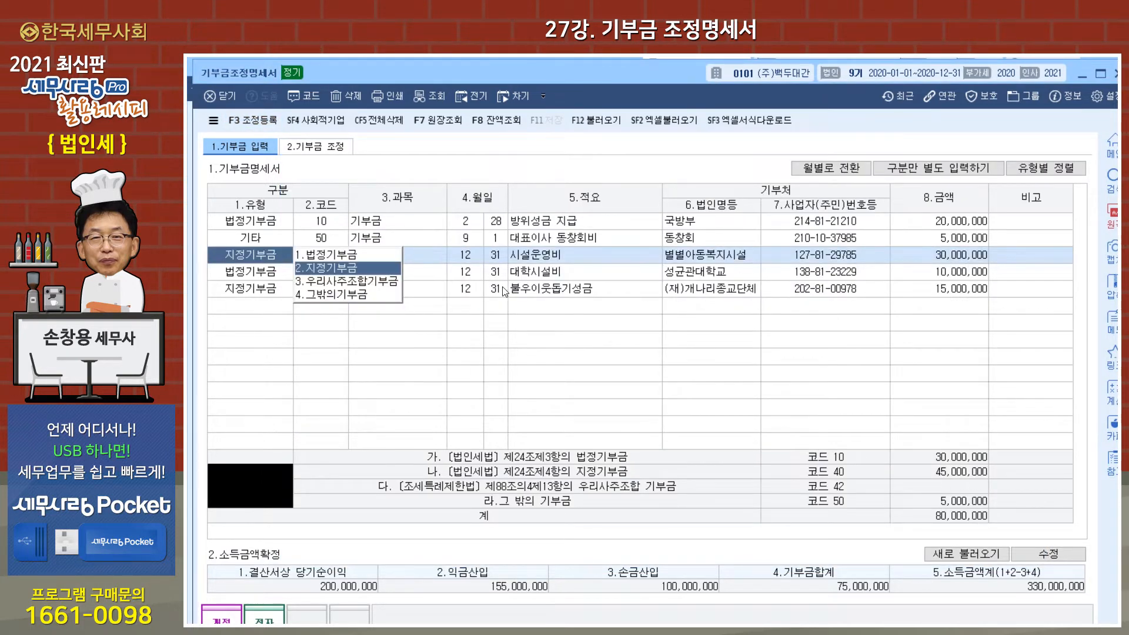
Review the donation recipients and their business numbers row by row, and close the 기부금조정명세서.
click(610, 277)
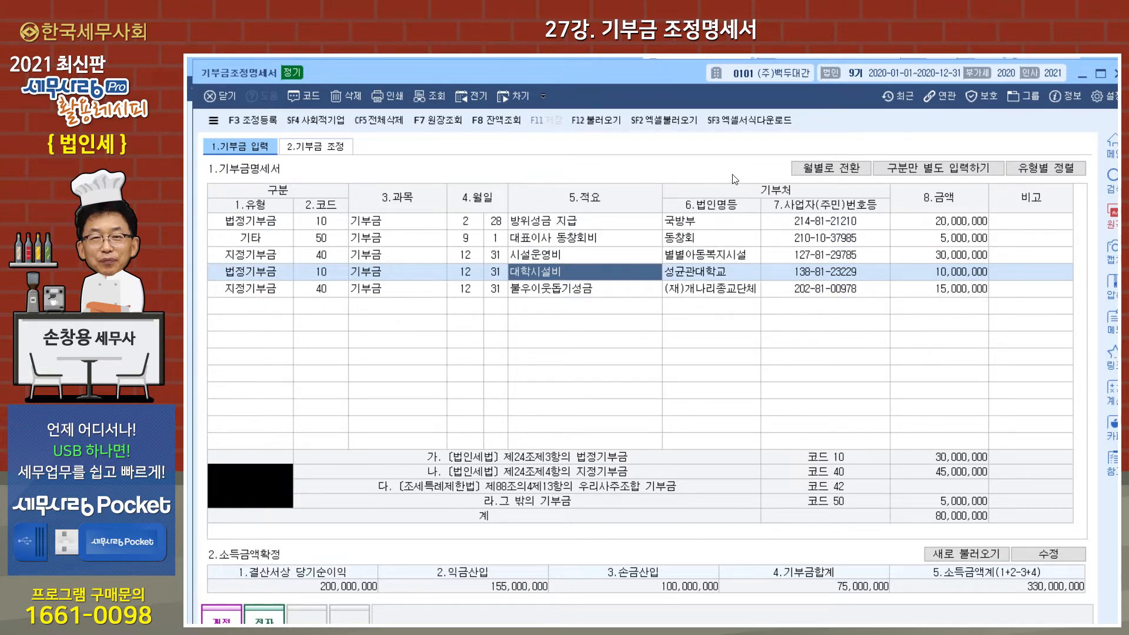
click(739, 226)
click(834, 225)
click(835, 238)
click(828, 256)
click(824, 272)
click(821, 288)
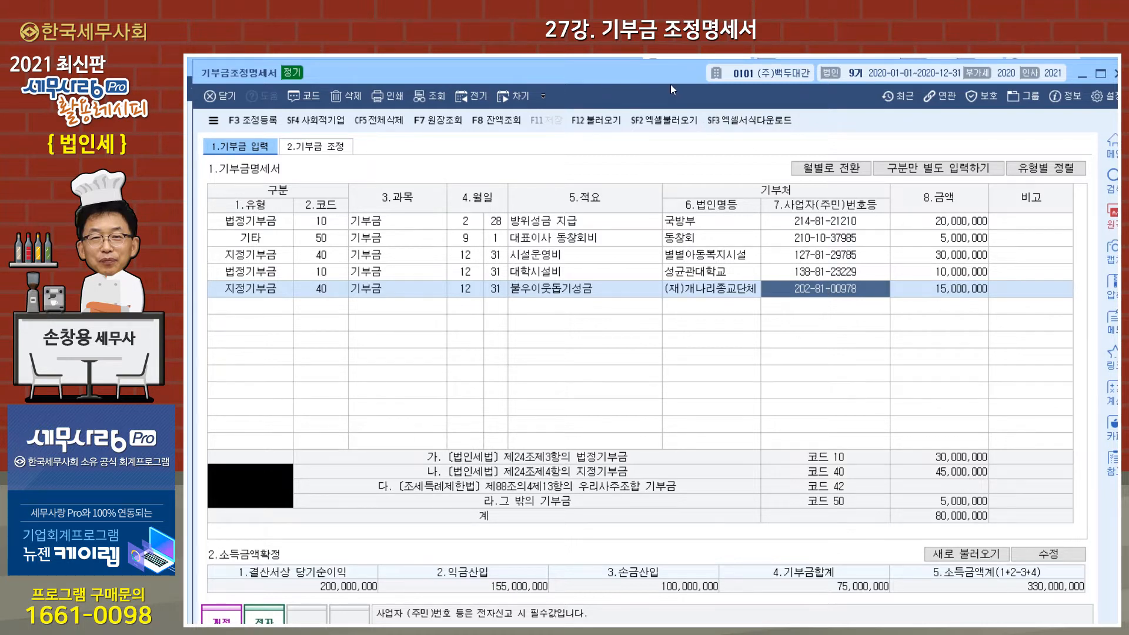
drag(670, 77, 667, 66)
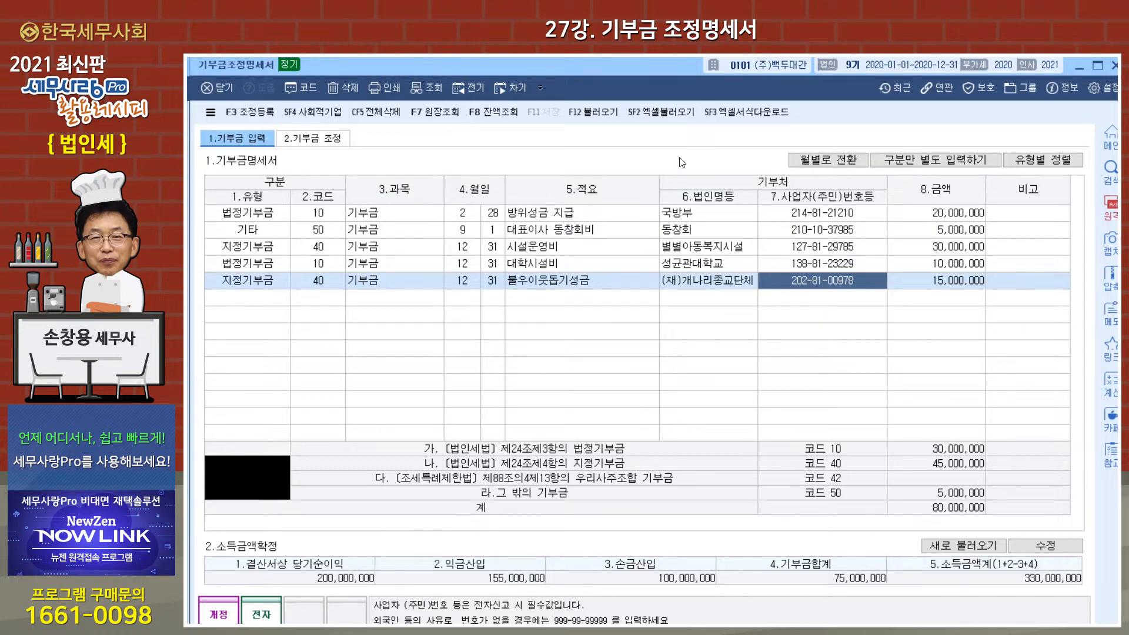
drag(662, 67, 658, 113)
key(Escape)
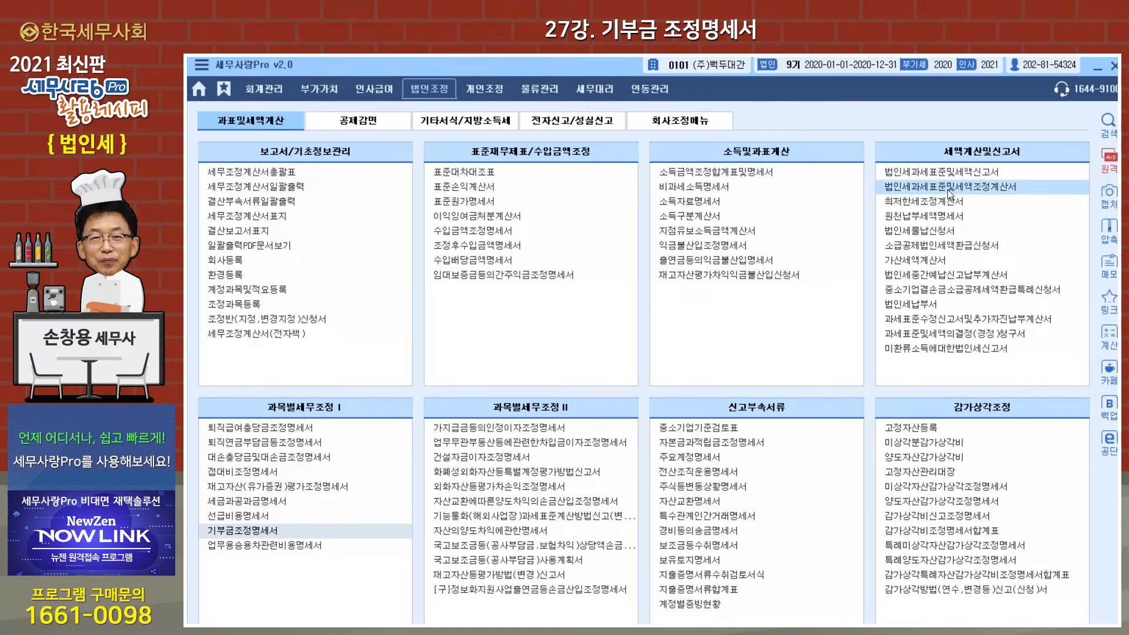
Open the 소득금액조정합계표및명세서, check its 기타기부금 entry, and close the form.
click(699, 173)
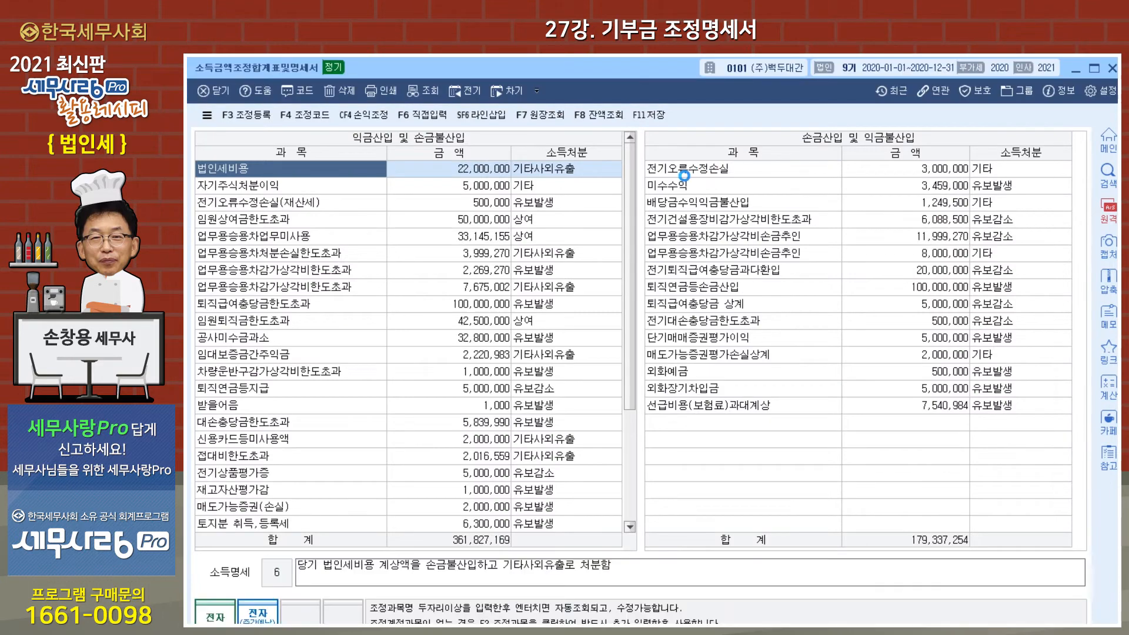
drag(631, 186, 633, 419)
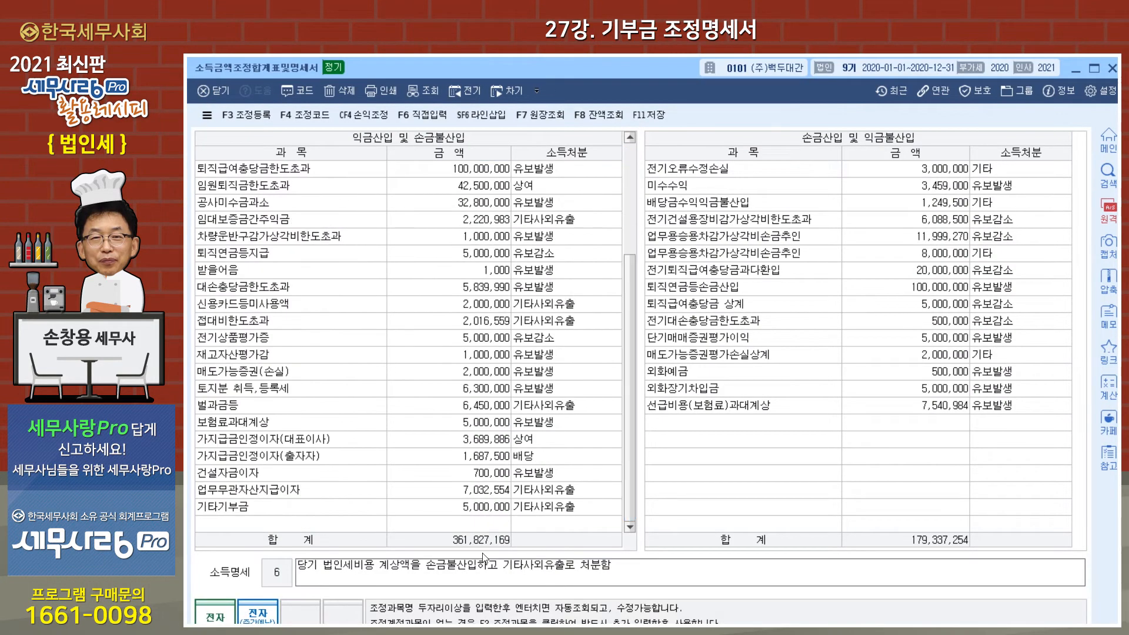
click(272, 513)
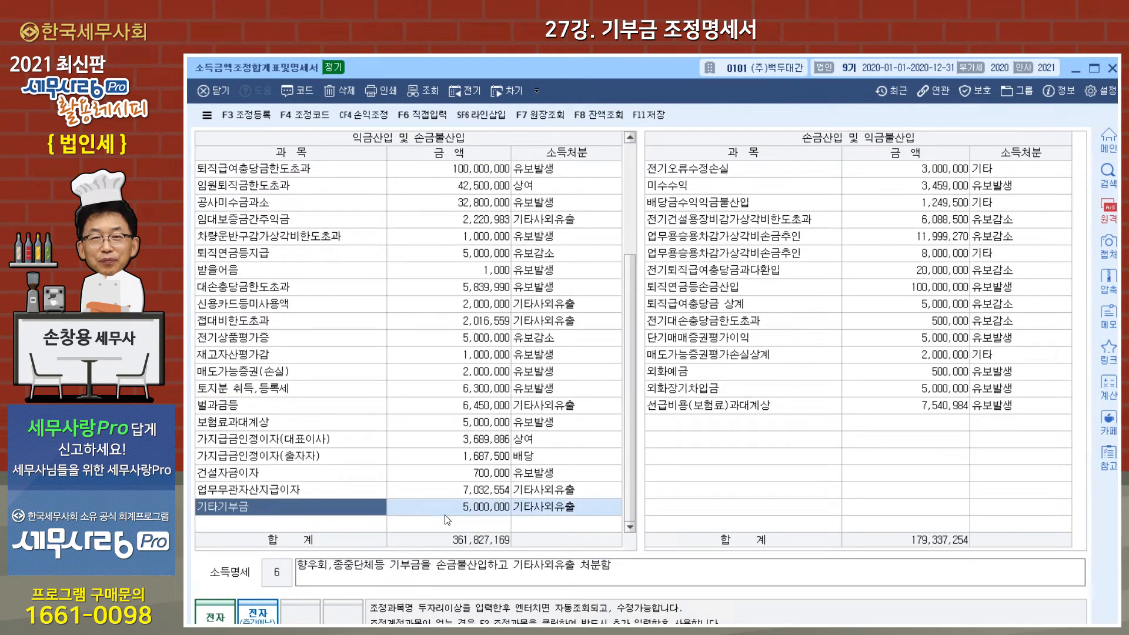
click(1113, 68)
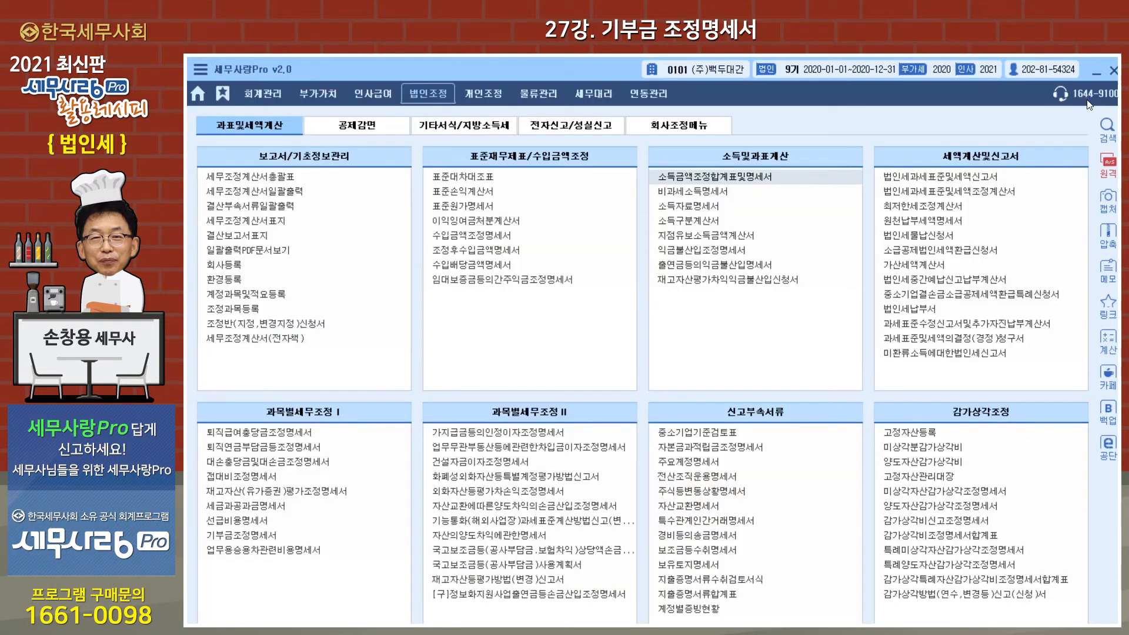
Reload the data in the 법인세과세표준및세액조정계산서 and close the form.
click(940, 193)
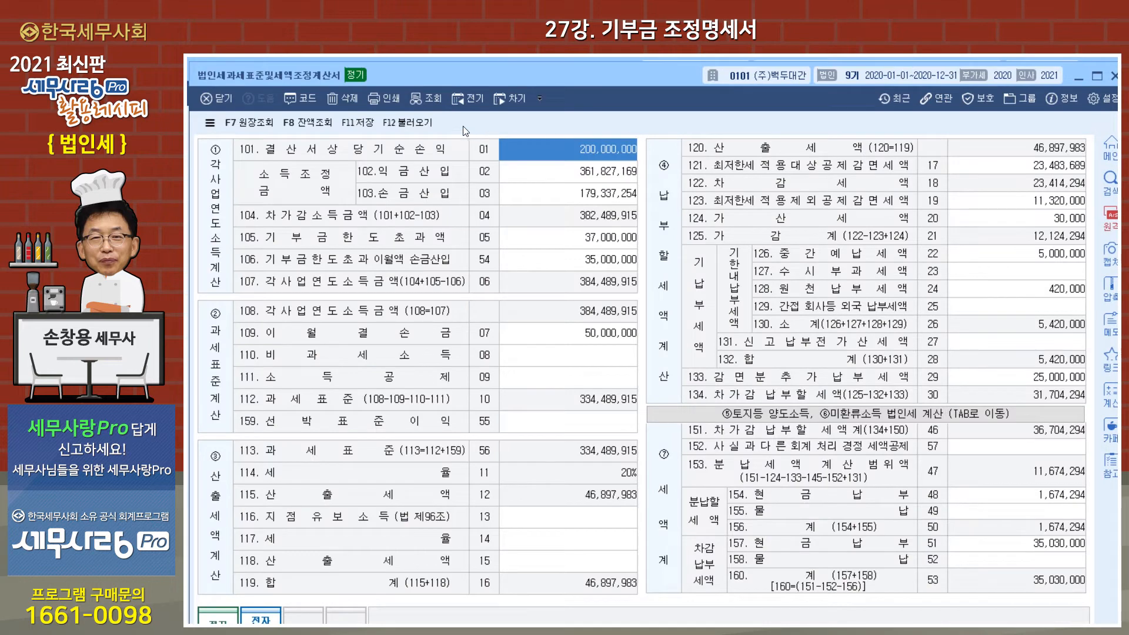
click(408, 122)
click(625, 415)
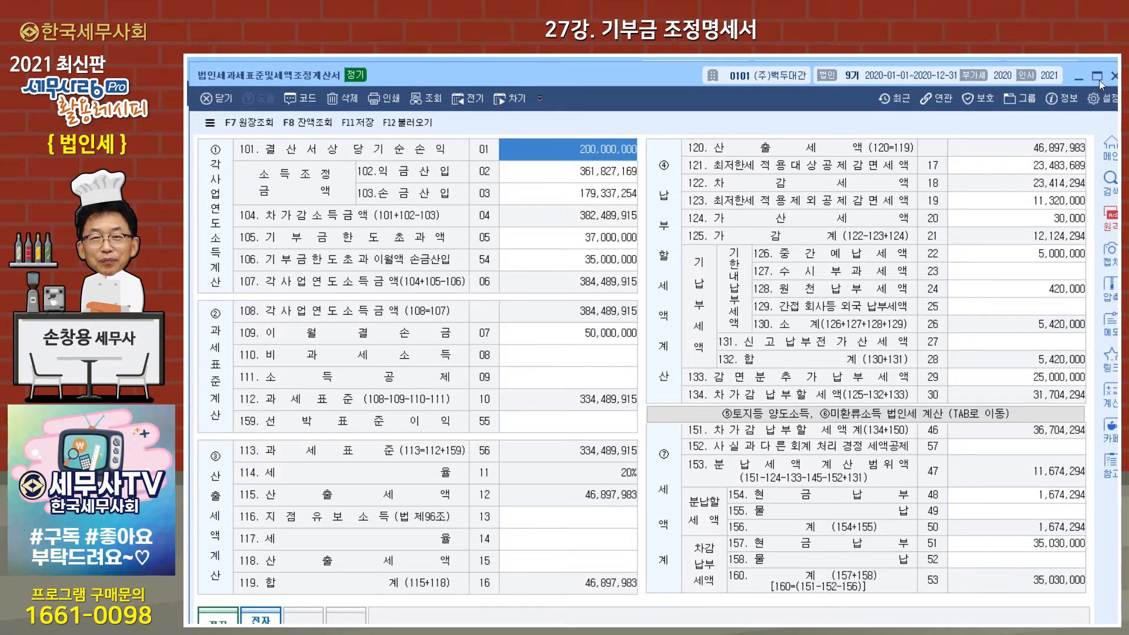
click(1115, 76)
click(606, 412)
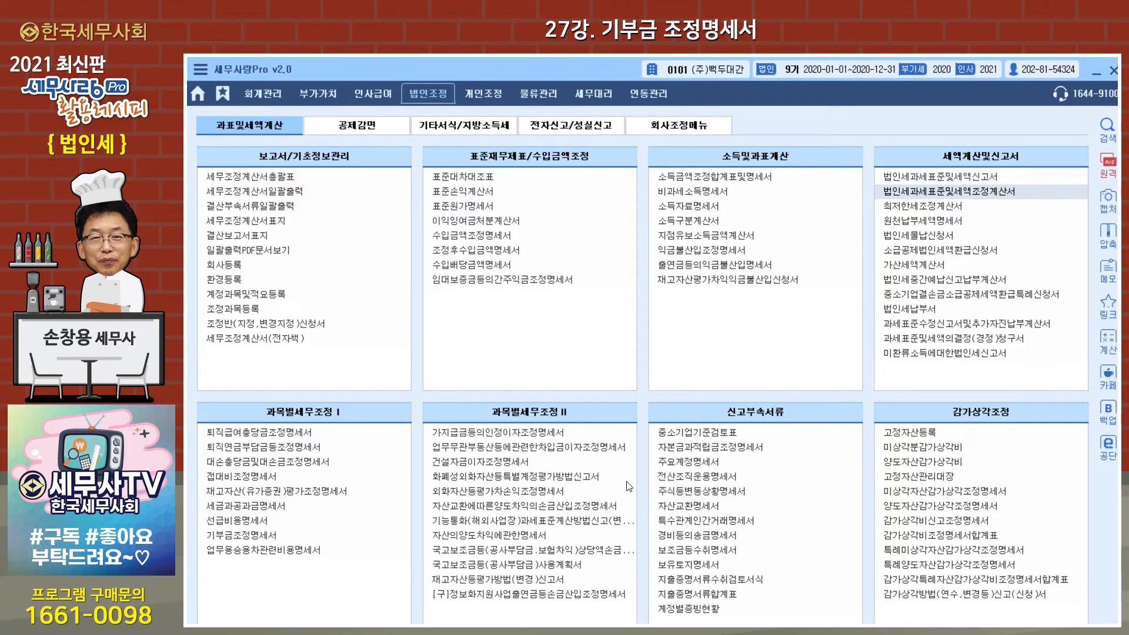
Open the 기부금조정명세서 and reload the 결산서상 당기순이익, 익금산입 and 손금산입 data under 소득금액확정.
click(236, 536)
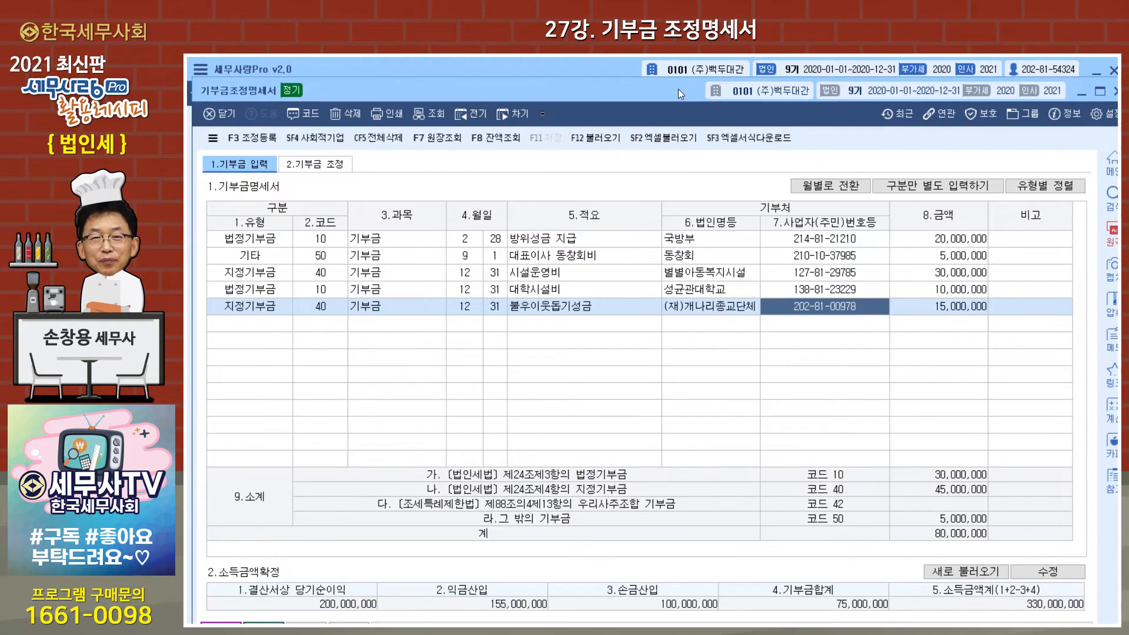
drag(678, 89, 679, 64)
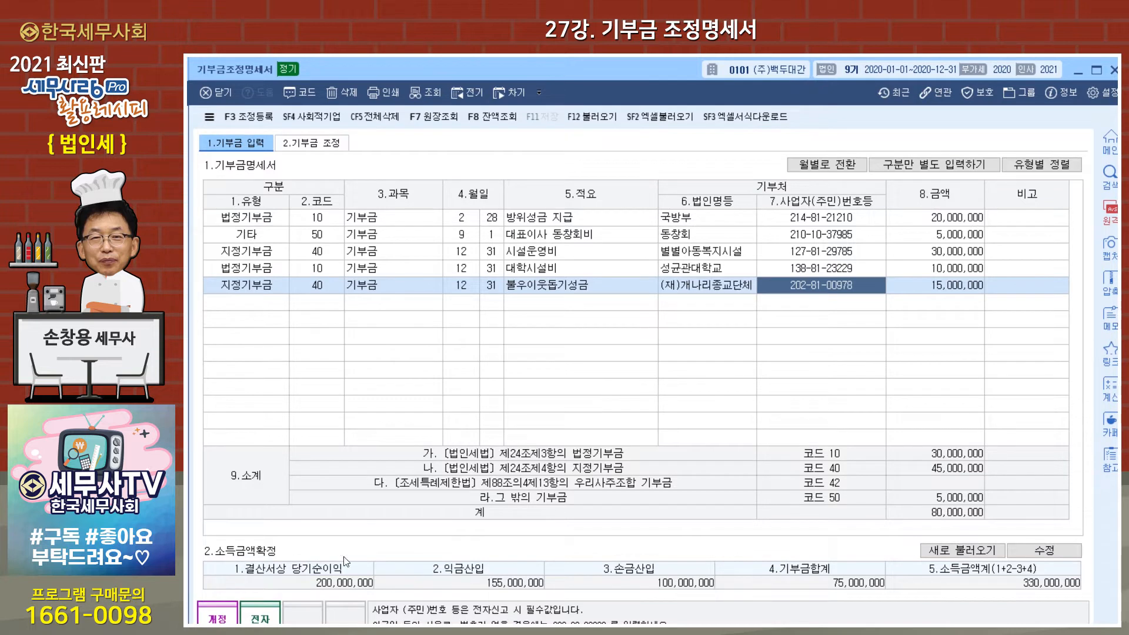
click(969, 555)
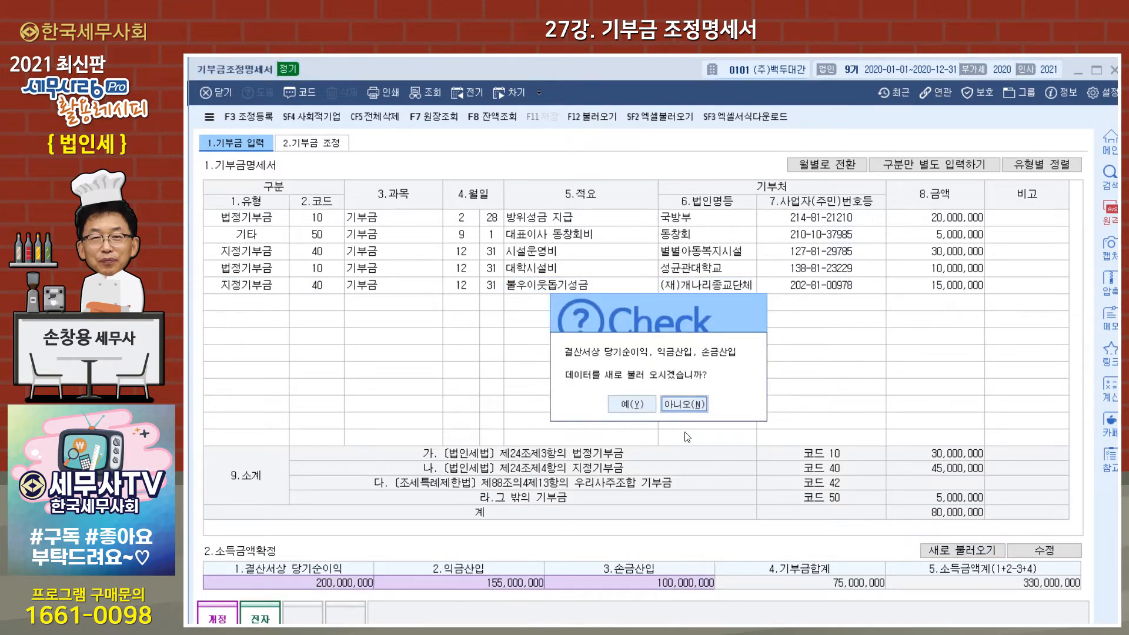
click(640, 413)
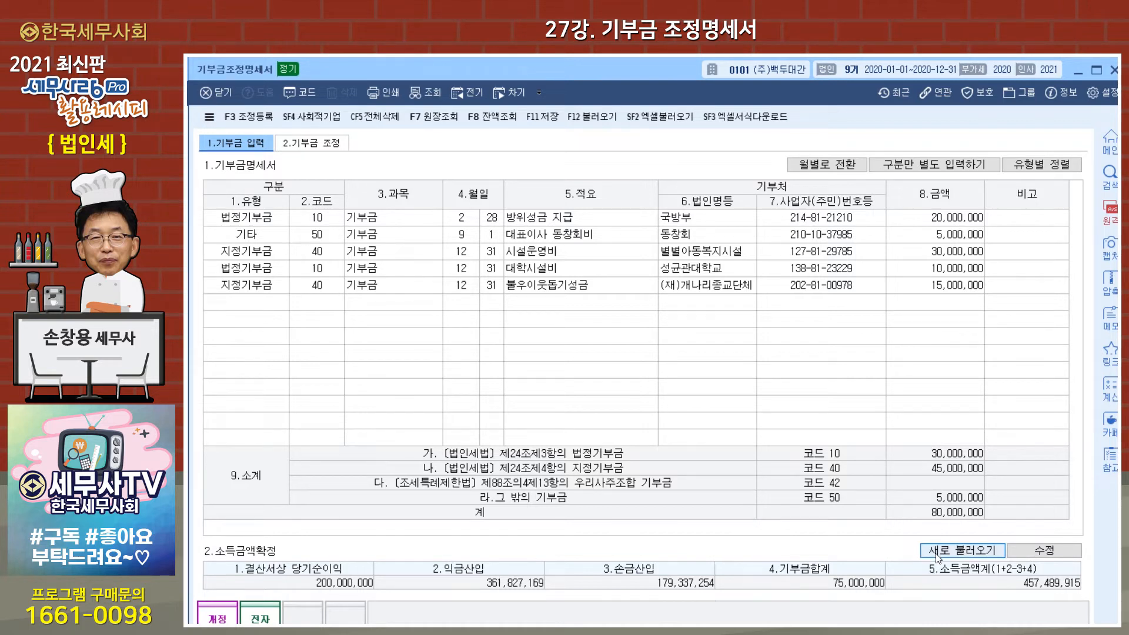
Edit the 소득금액확정 figures manually, setting 익금산입 to 155,000,000 and 손금산입 to 100,000,000.
click(1044, 551)
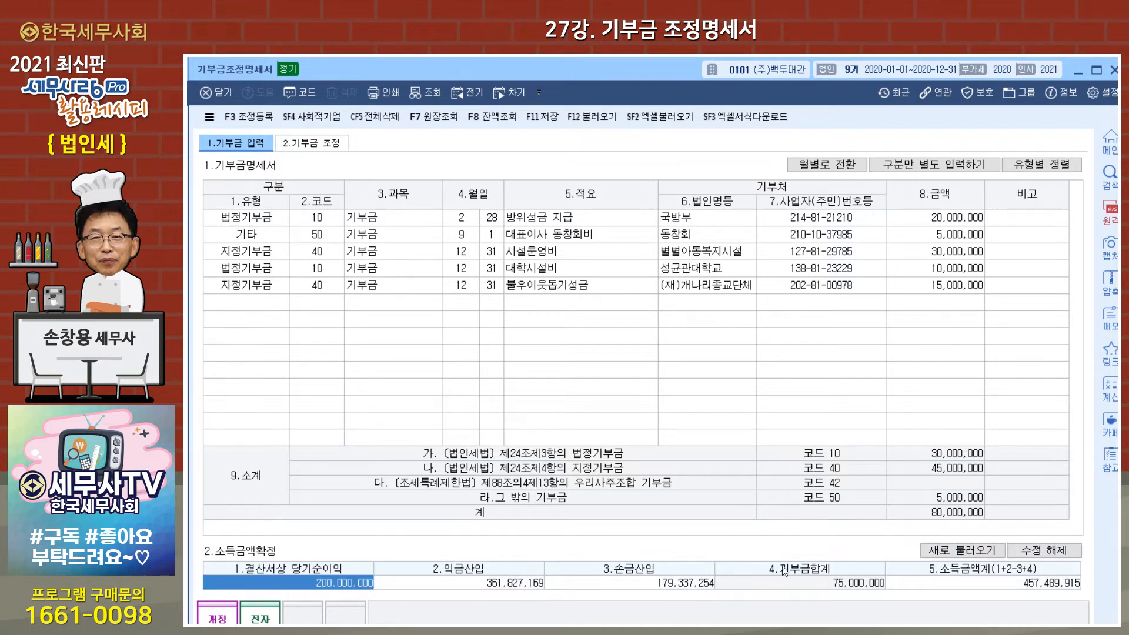
click(528, 585)
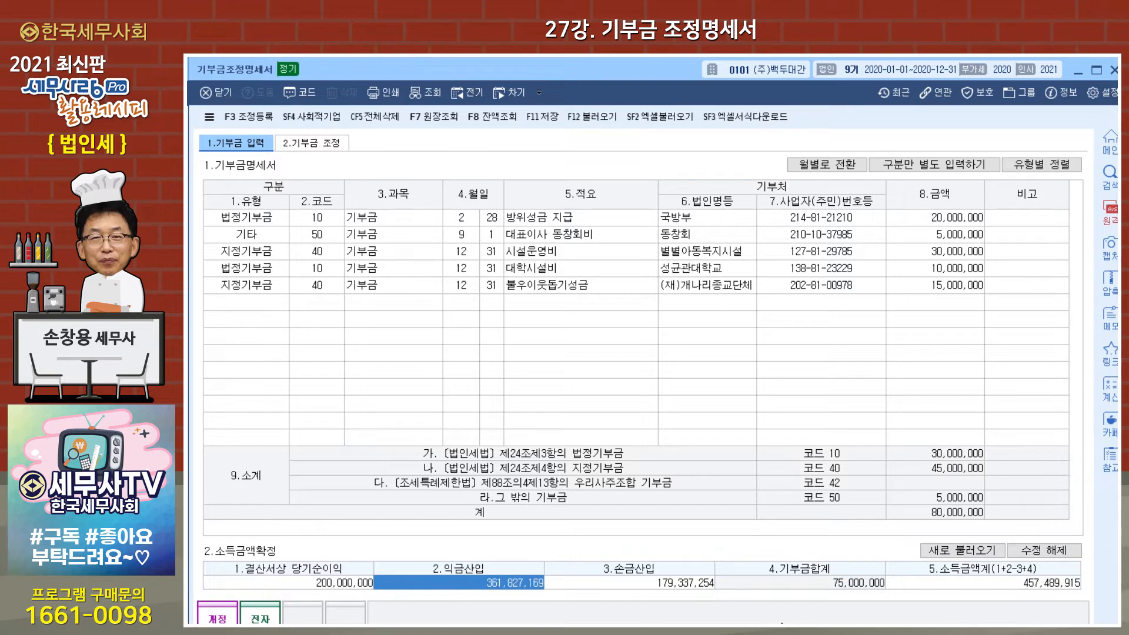
text(155000000)
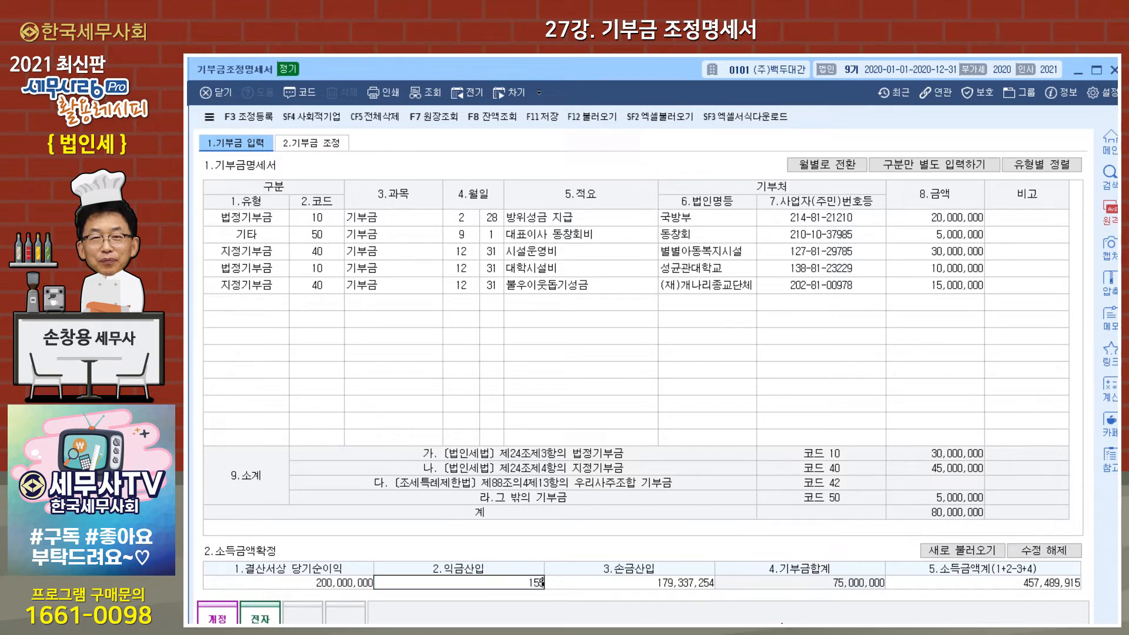
key(Return)
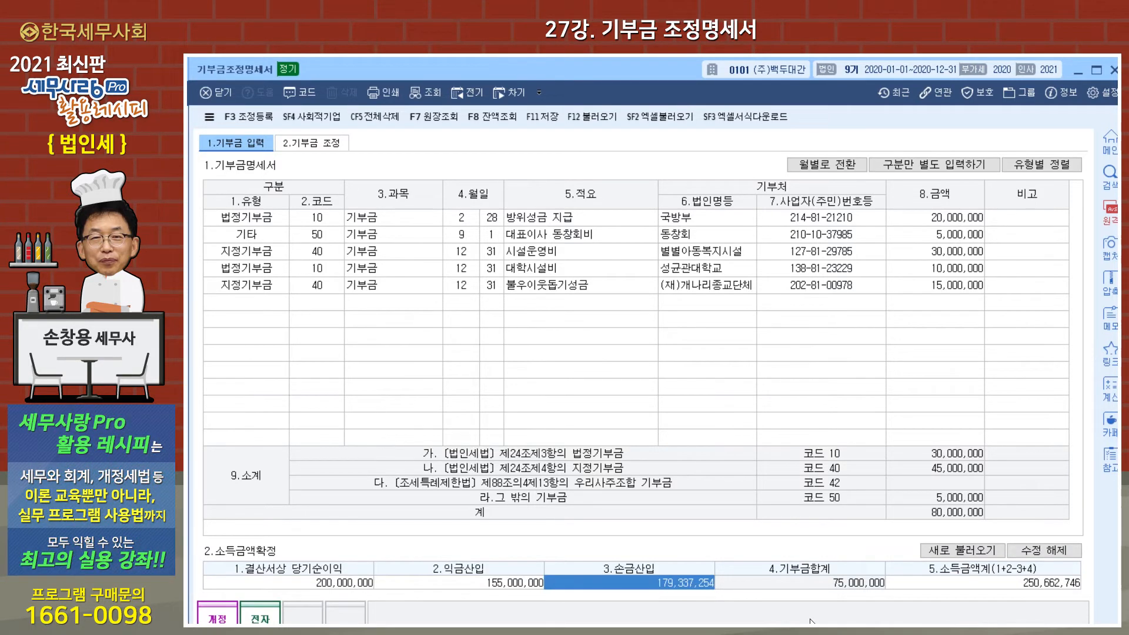
text(100000000)
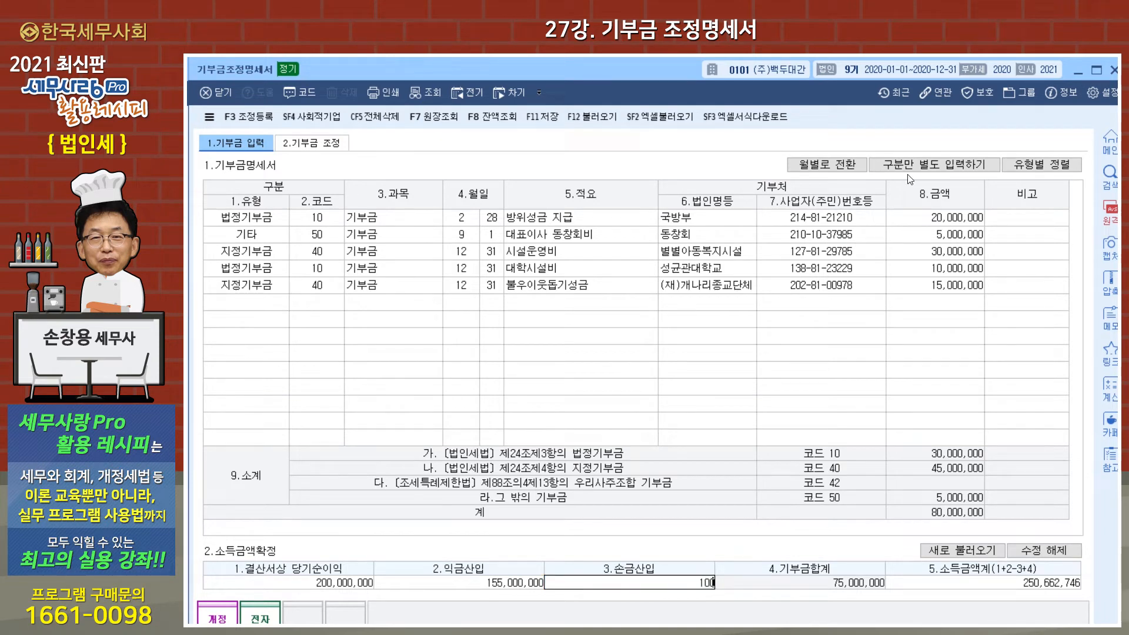
key(Return)
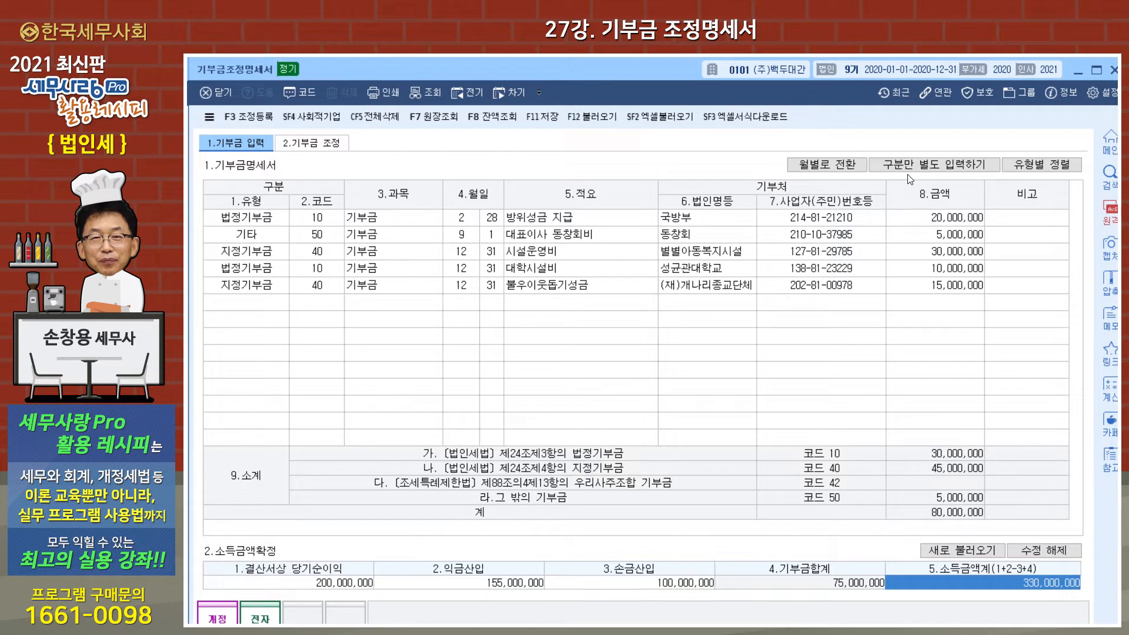
click(821, 284)
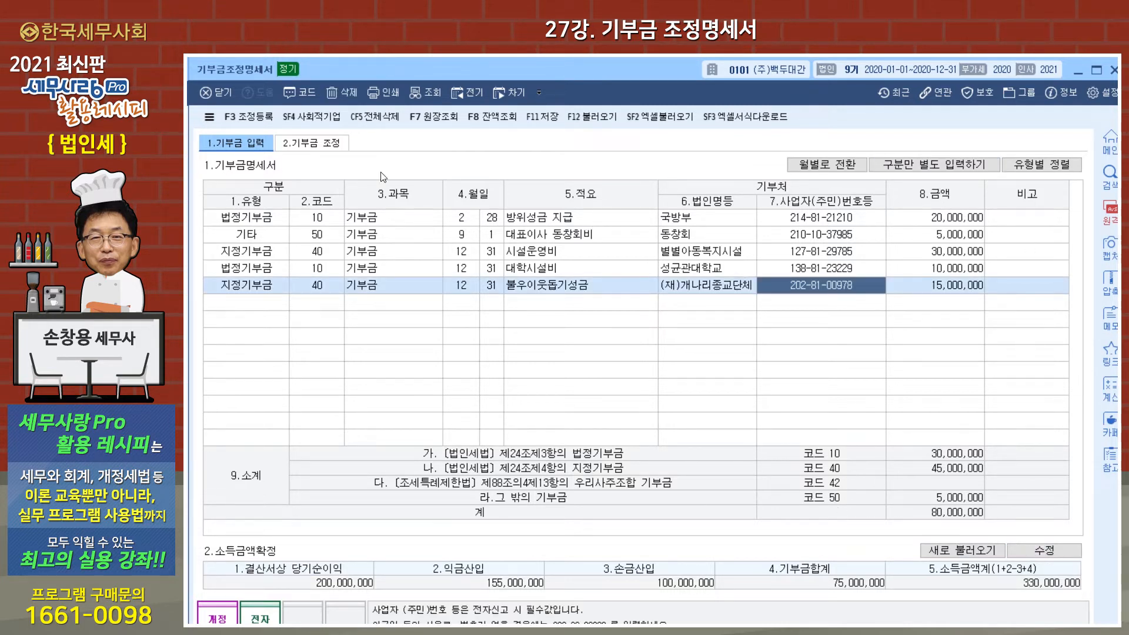
Open the 기부금 조정 page and check the years and 한도초과 손금불산입액 of the 2018 법정기부금 and 지정기부금 carryover rows.
click(319, 142)
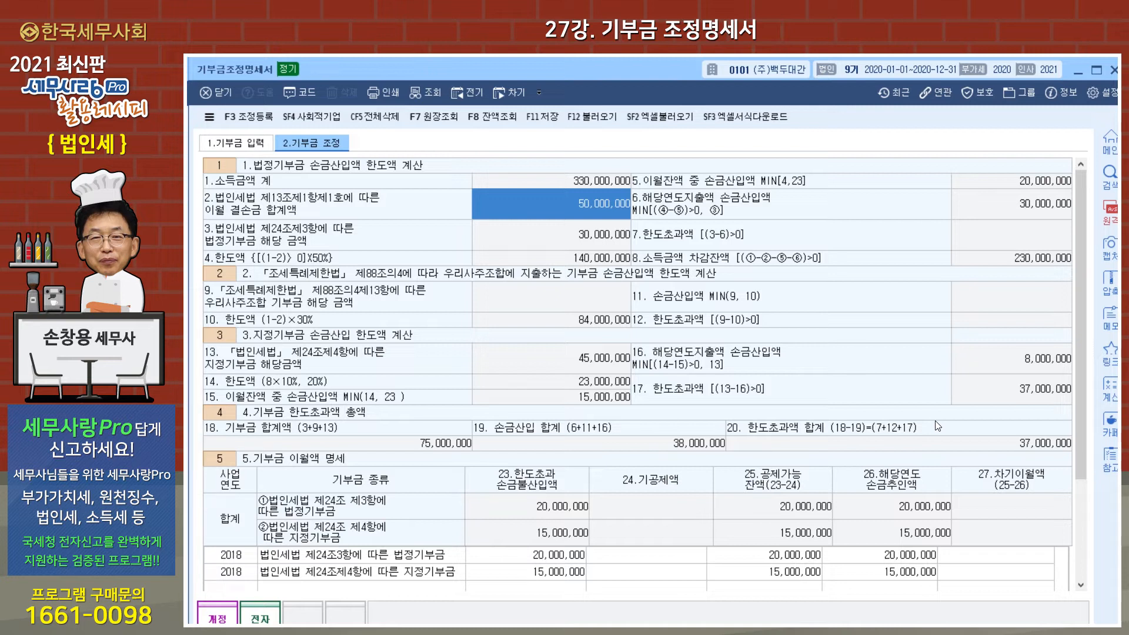
click(230, 558)
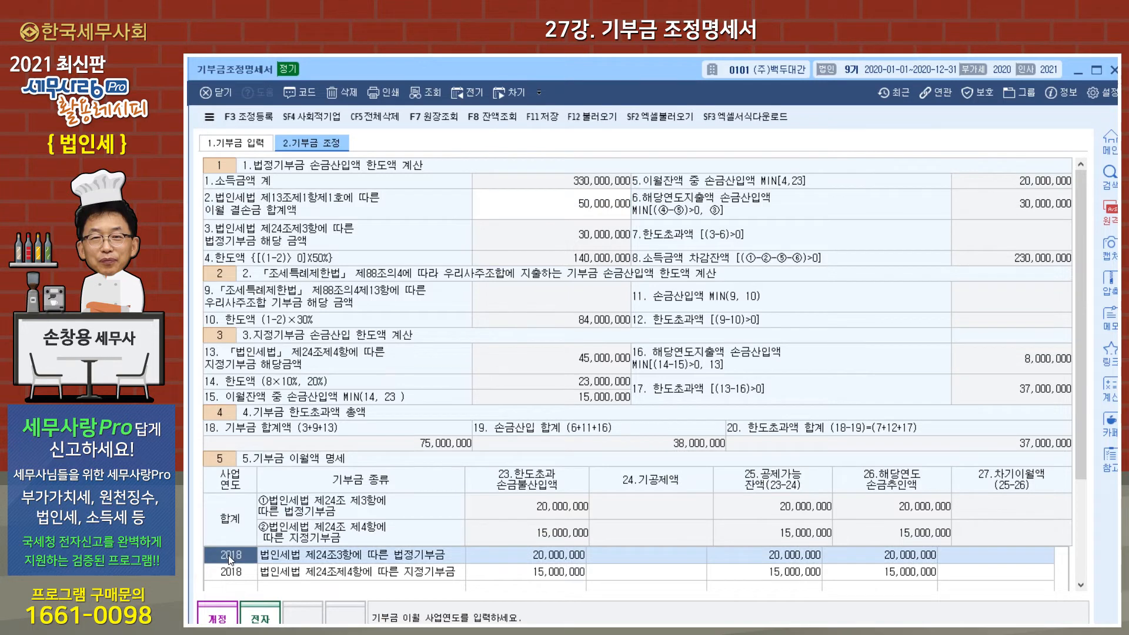
click(542, 560)
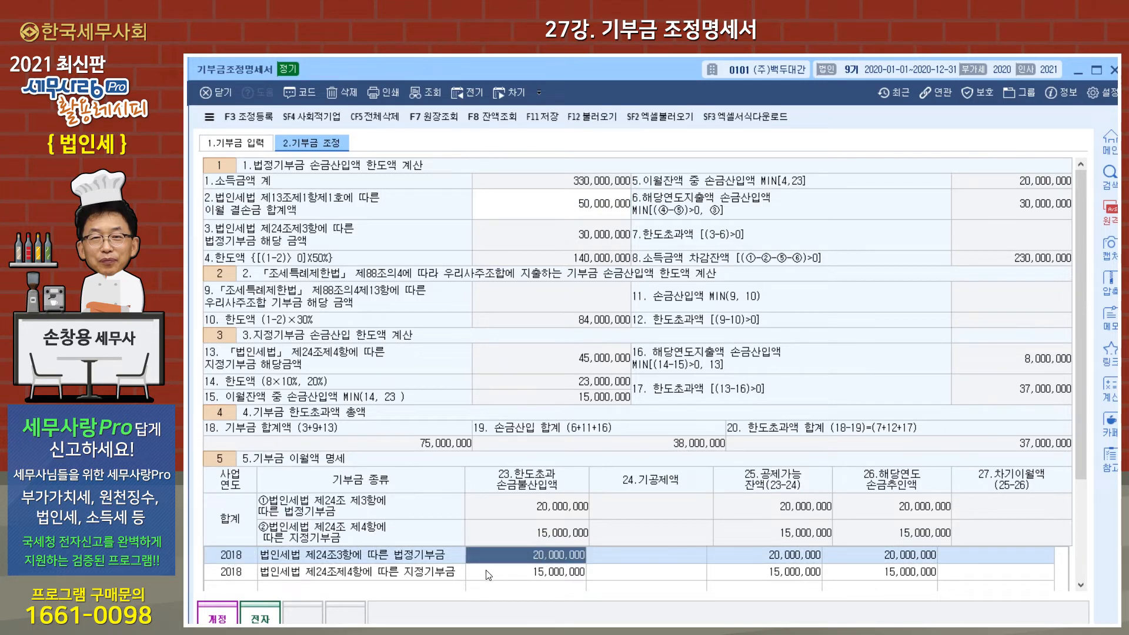
click(233, 576)
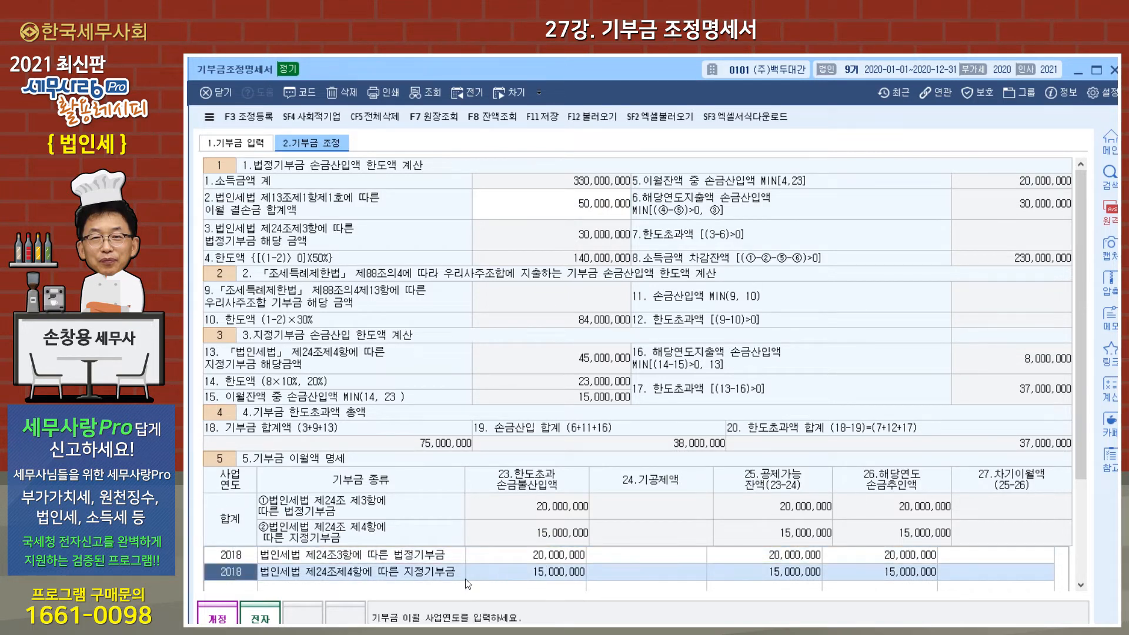
click(547, 574)
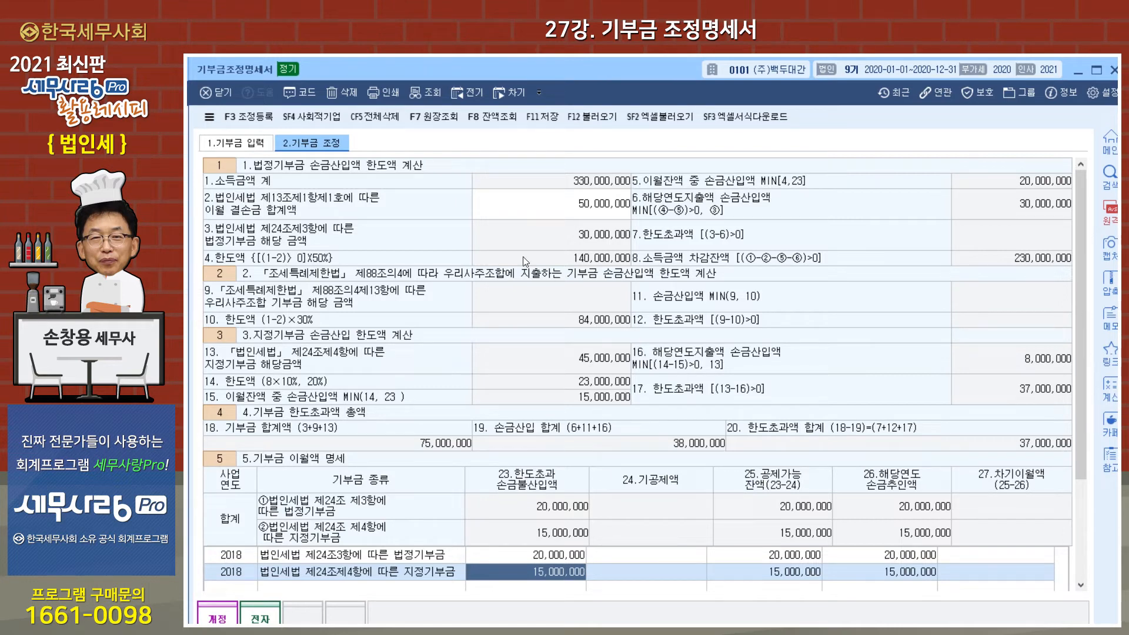
Open the prior-year 기부금조정명세서, check its 기부금 조정 page, and close that form.
click(474, 94)
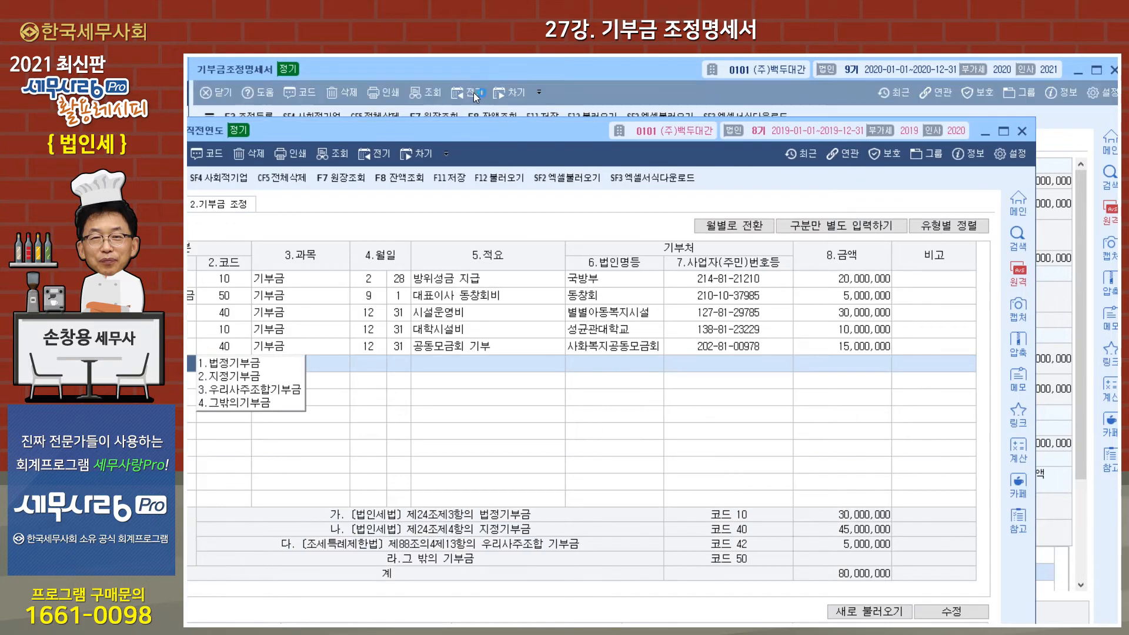
drag(481, 139, 595, 108)
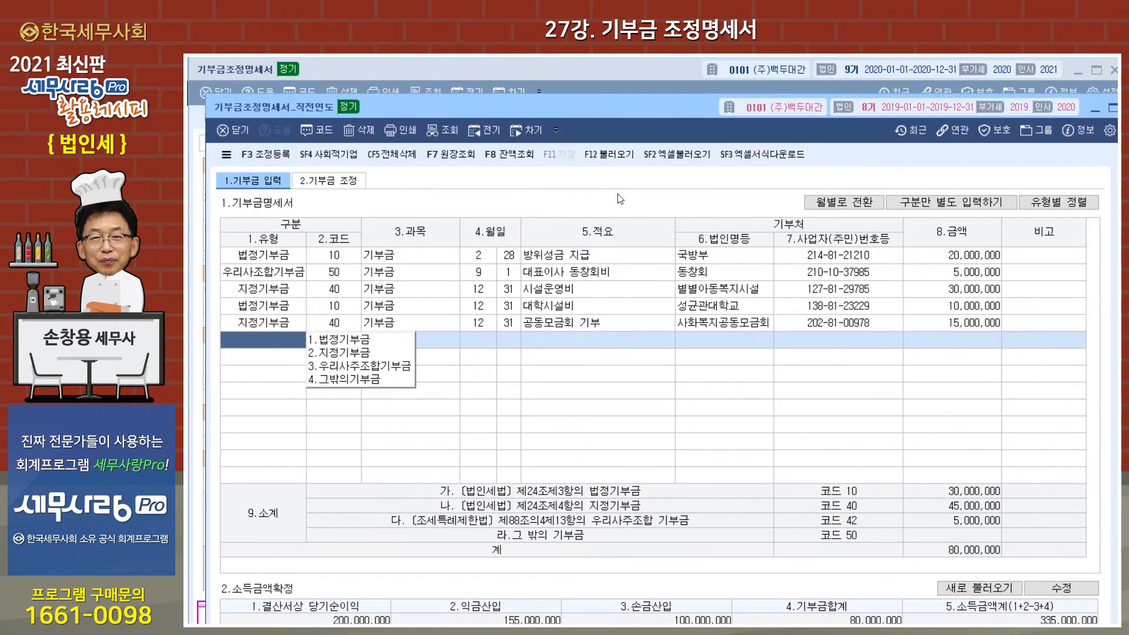
click(344, 182)
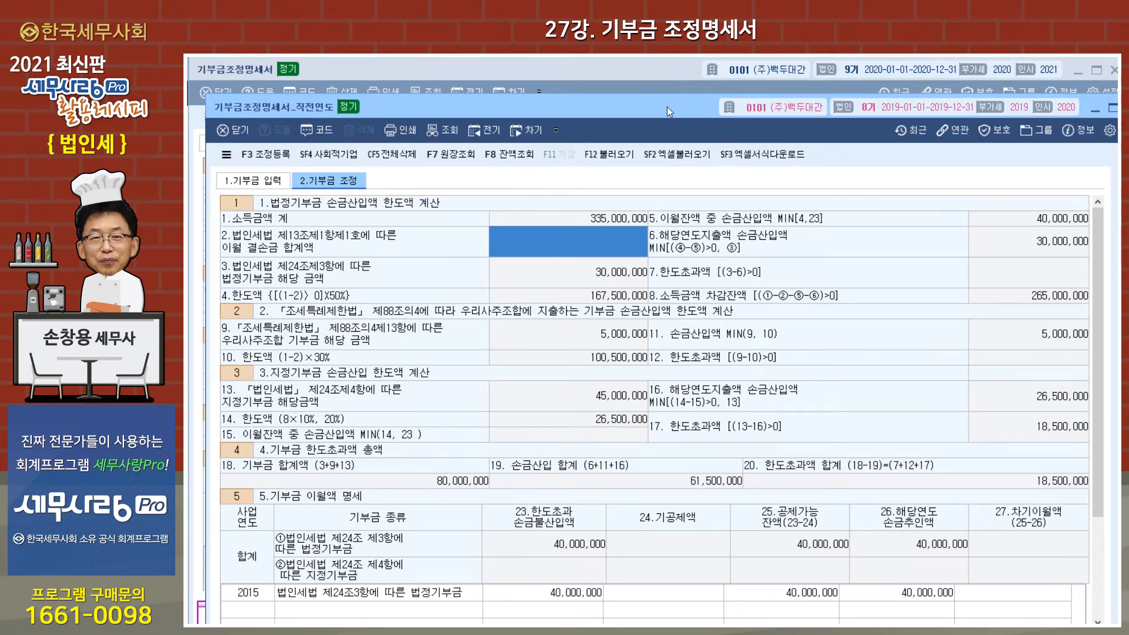
drag(633, 104, 593, 103)
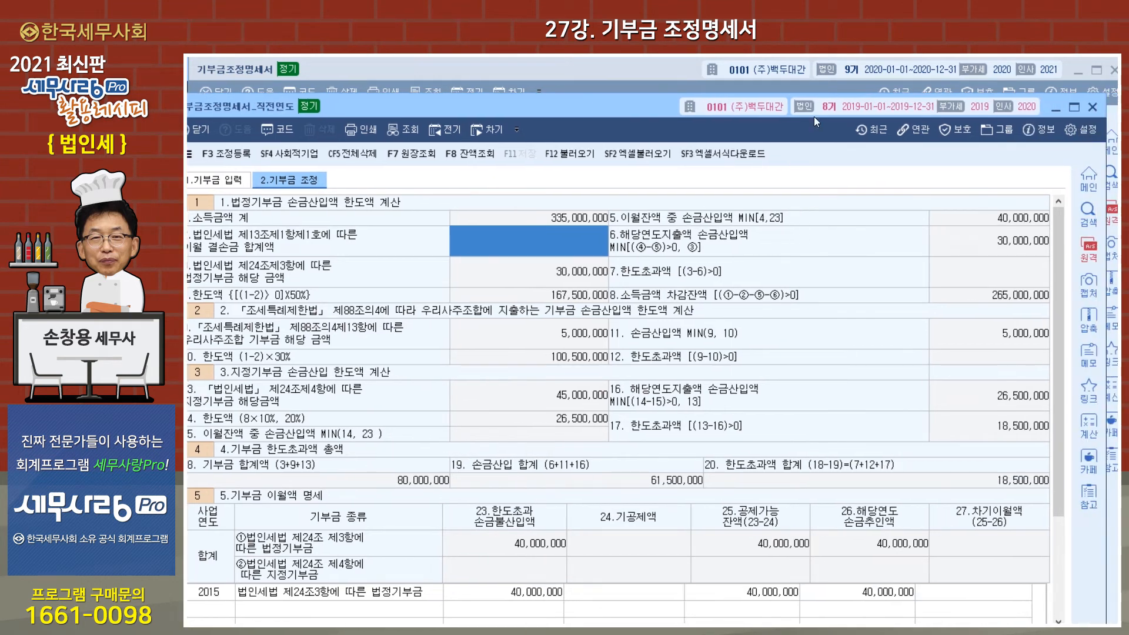
click(1092, 107)
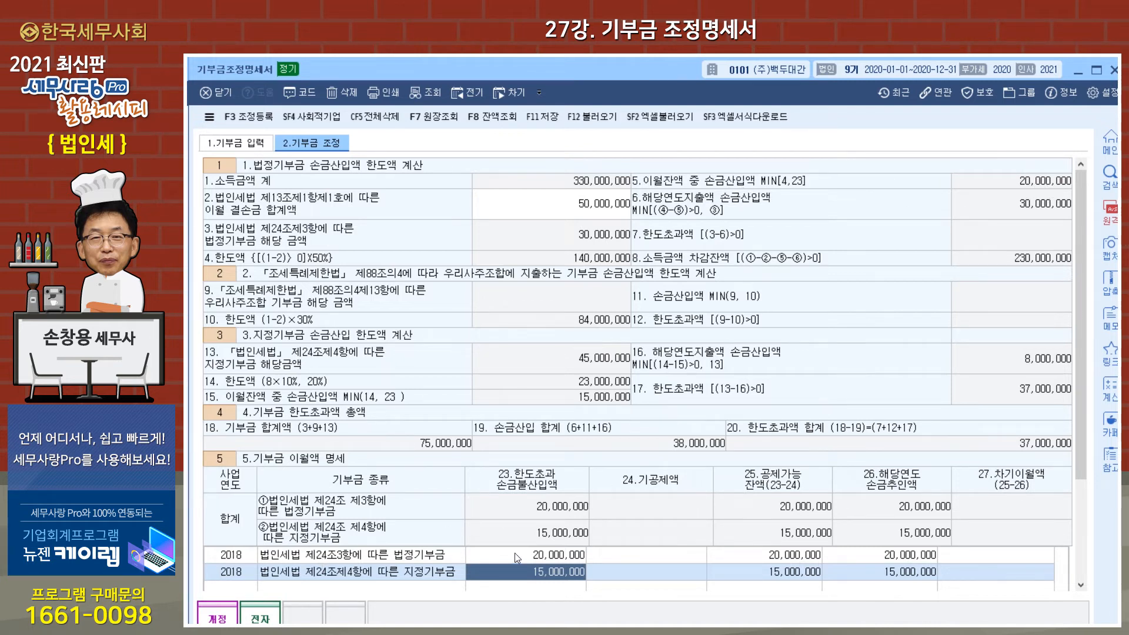
Set the 한도초과 손금불산입액 of the 2018 법정기부금 carryover row to 0.
click(549, 555)
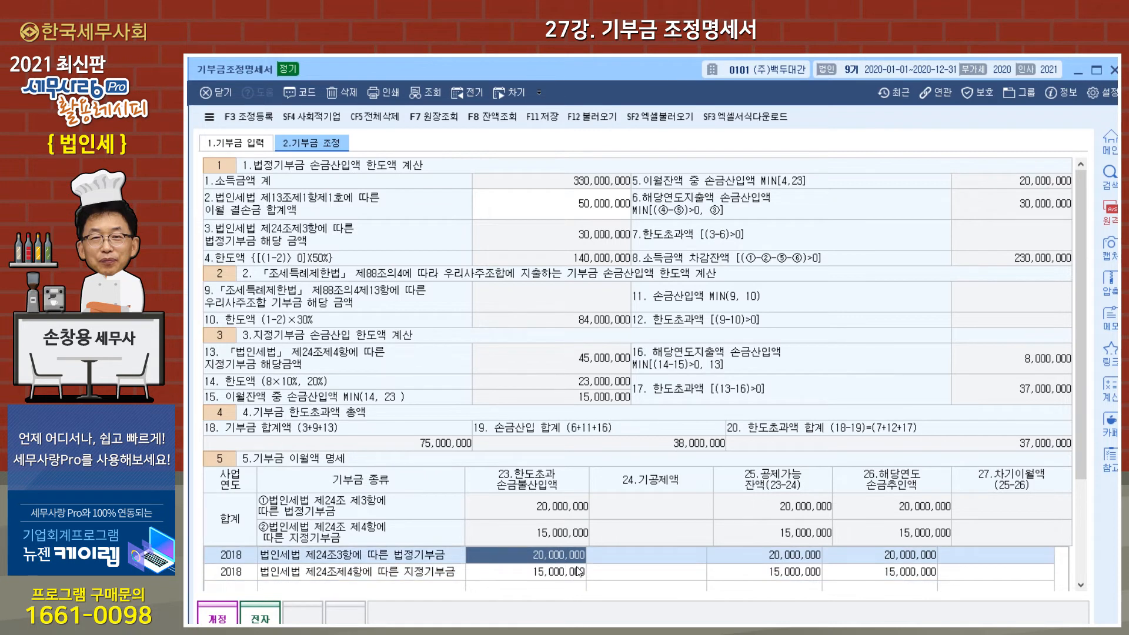
text(0)
key(Return)
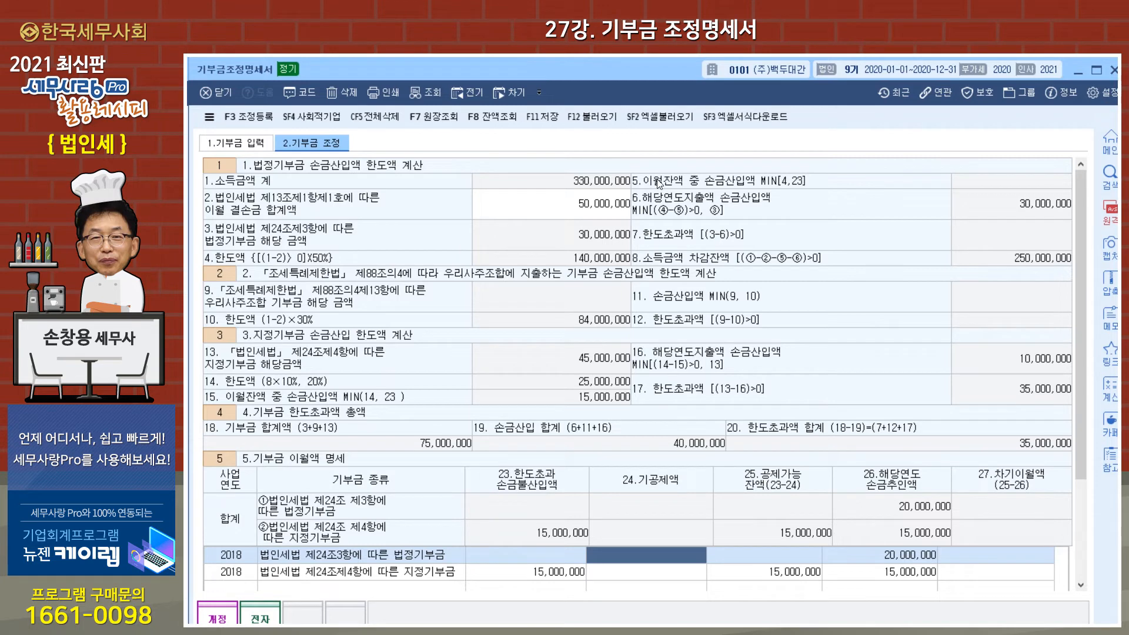
Set the 2018 법정기부금 carryover row's 한도초과 손금불산입액 to 20,000,000 and check its 해당연도 손금추인액.
click(536, 562)
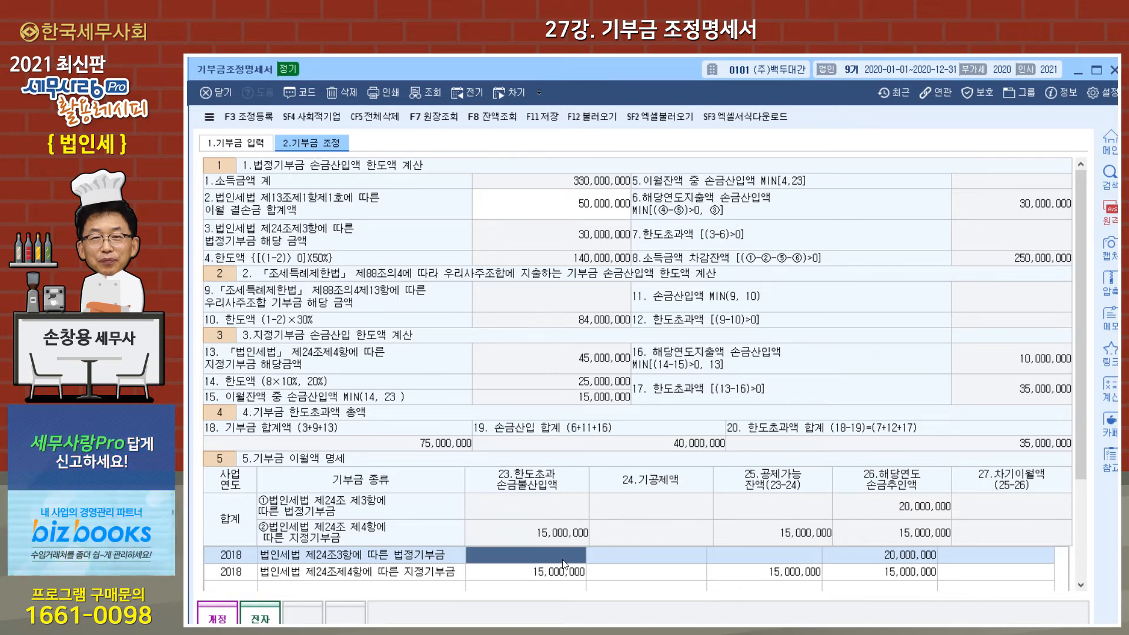
text(20000000)
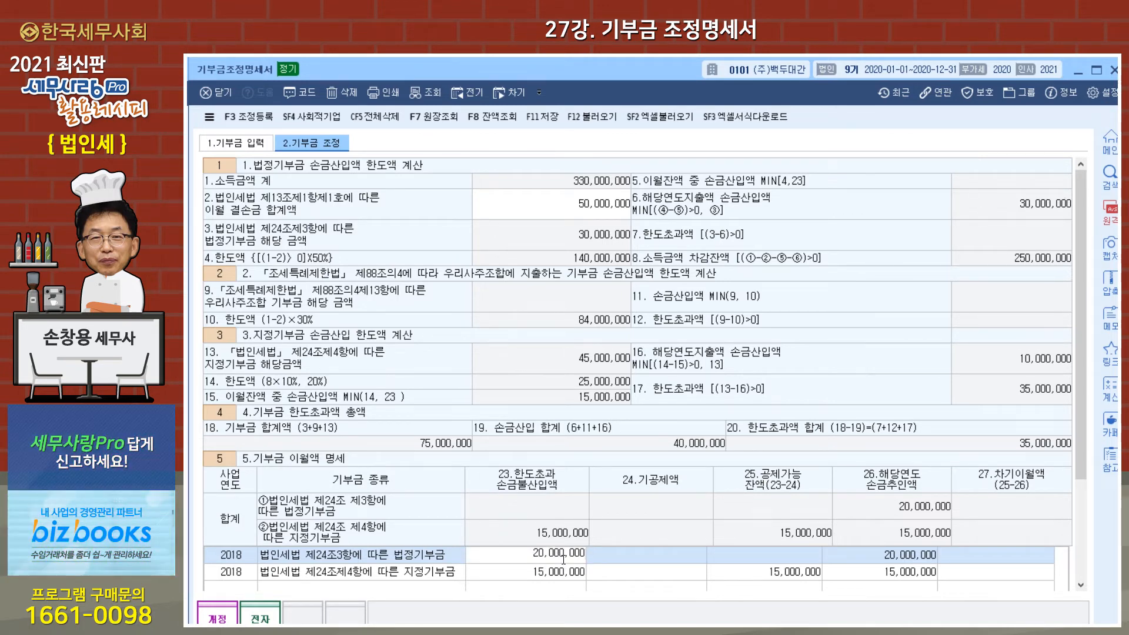
key(Return)
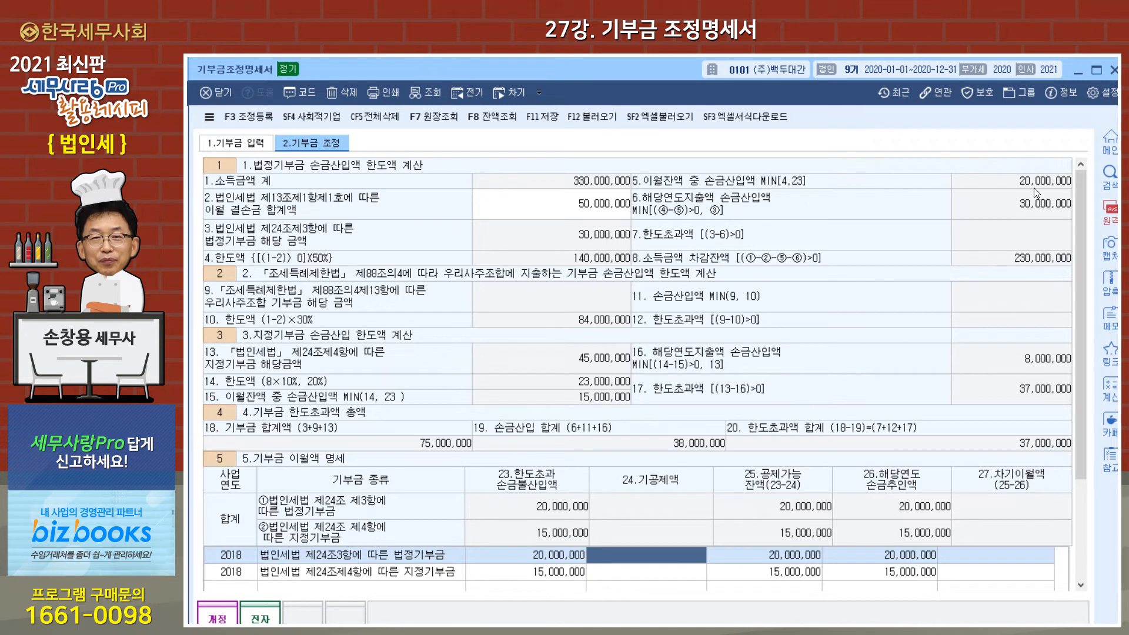
click(899, 556)
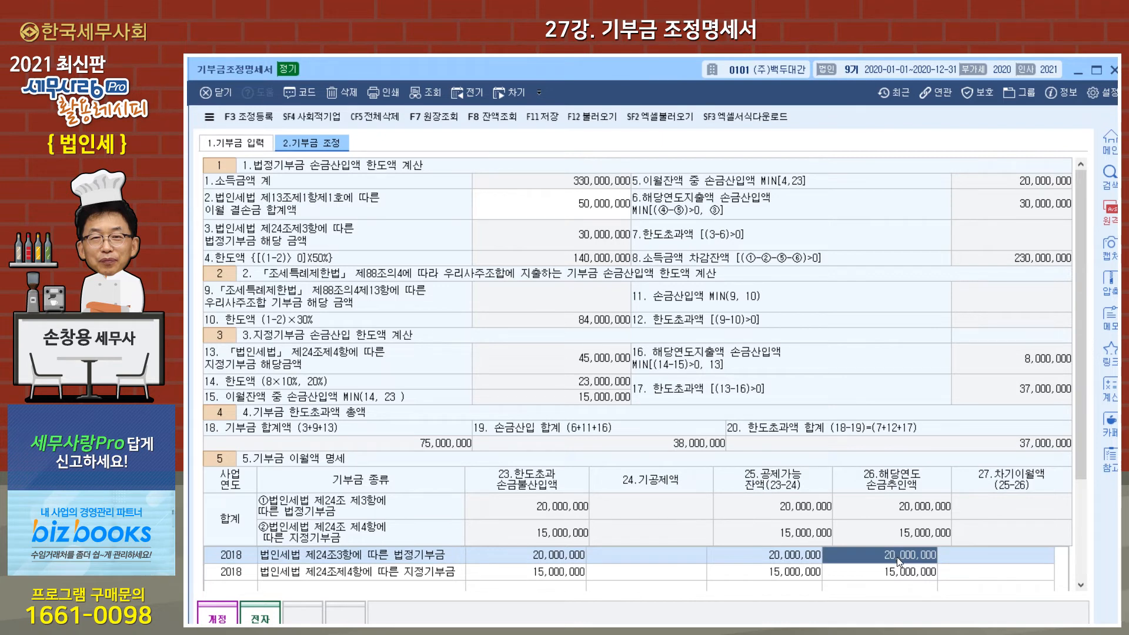
Clear the 한도초과 손금불산입액 and 해당연도 손금추인액 of the 2018 지정기부금 carryover row.
click(547, 576)
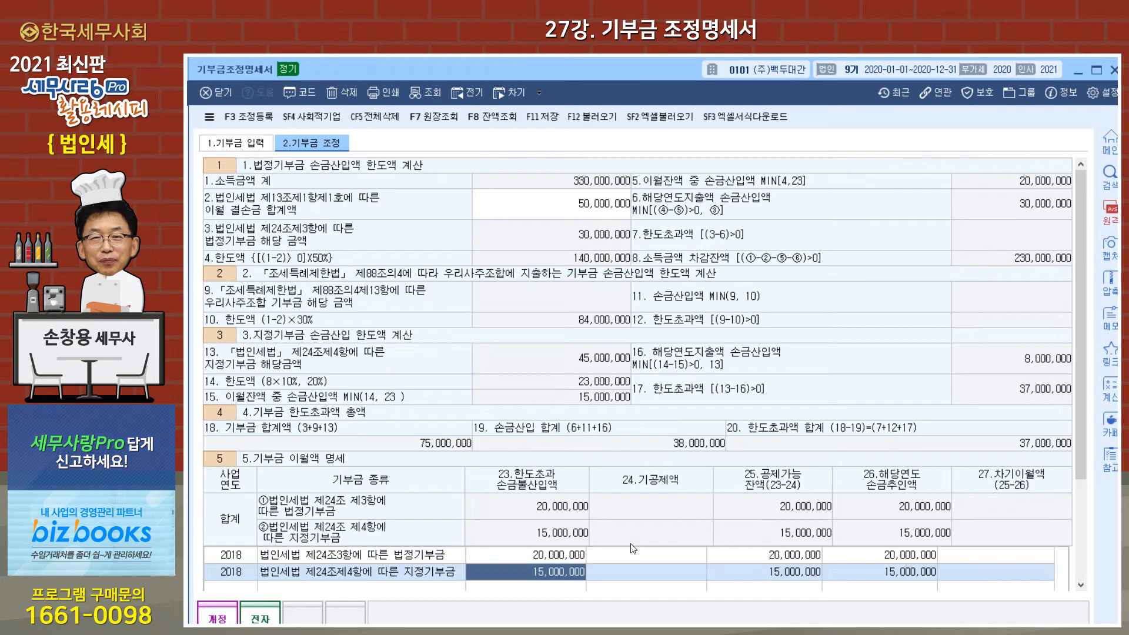
key(Delete)
key(Return)
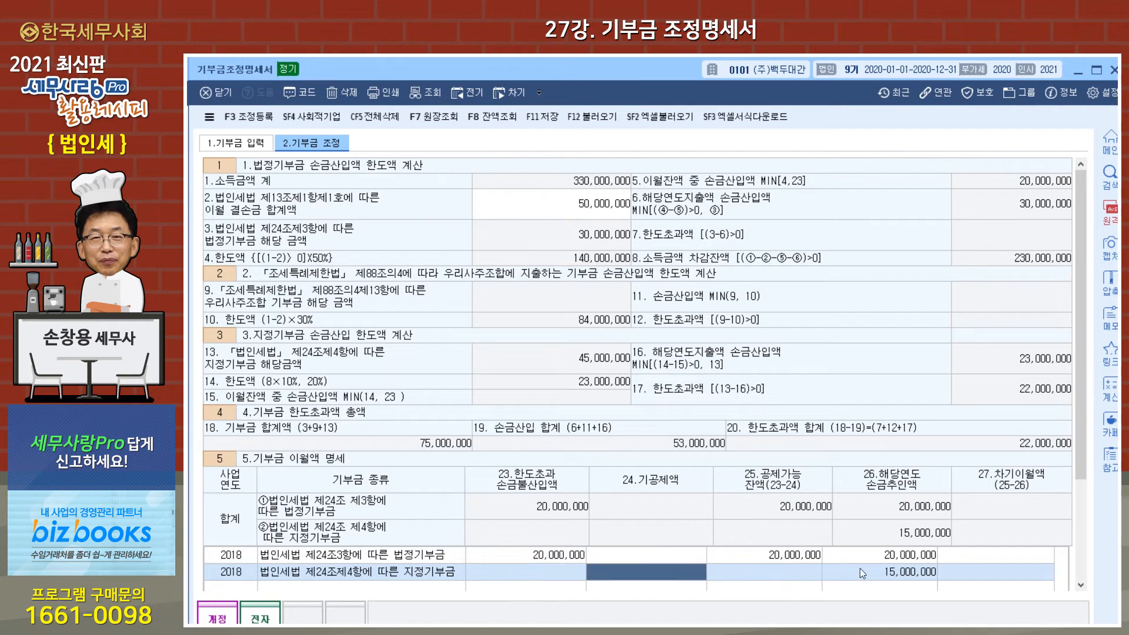
click(913, 570)
key(Delete)
key(Return)
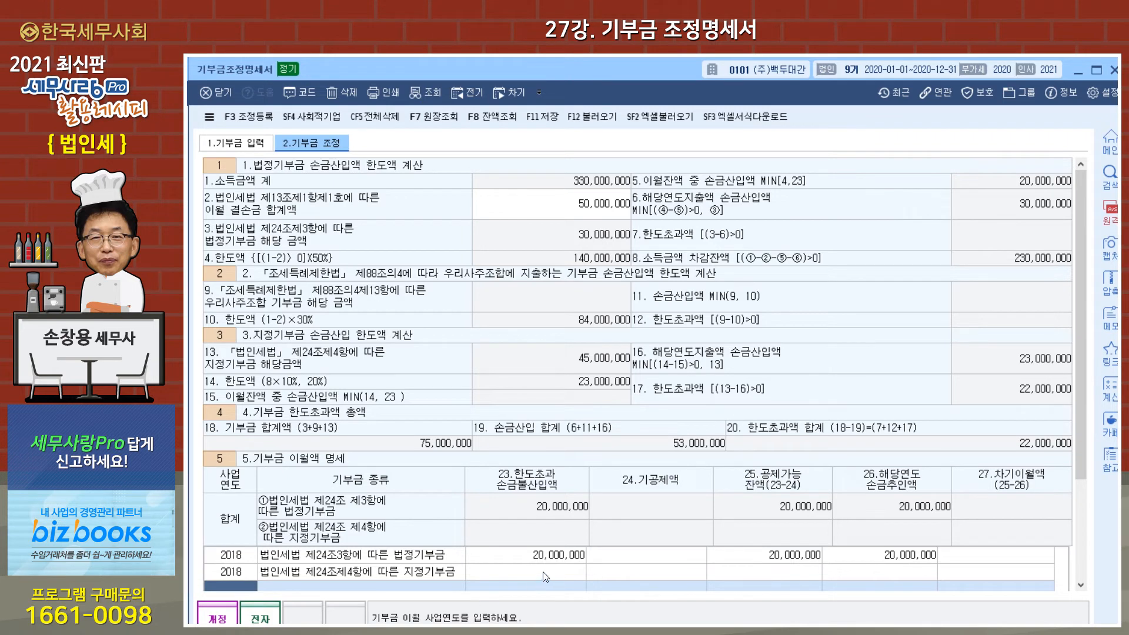
Enter 15,000,000 as both 한도초과 손금불산입액 and 해당연도 손금추인액 for the 2018 지정기부금 row, and review the 해당 사업연도 기부금 지출액 명세.
click(581, 565)
text(15000000)
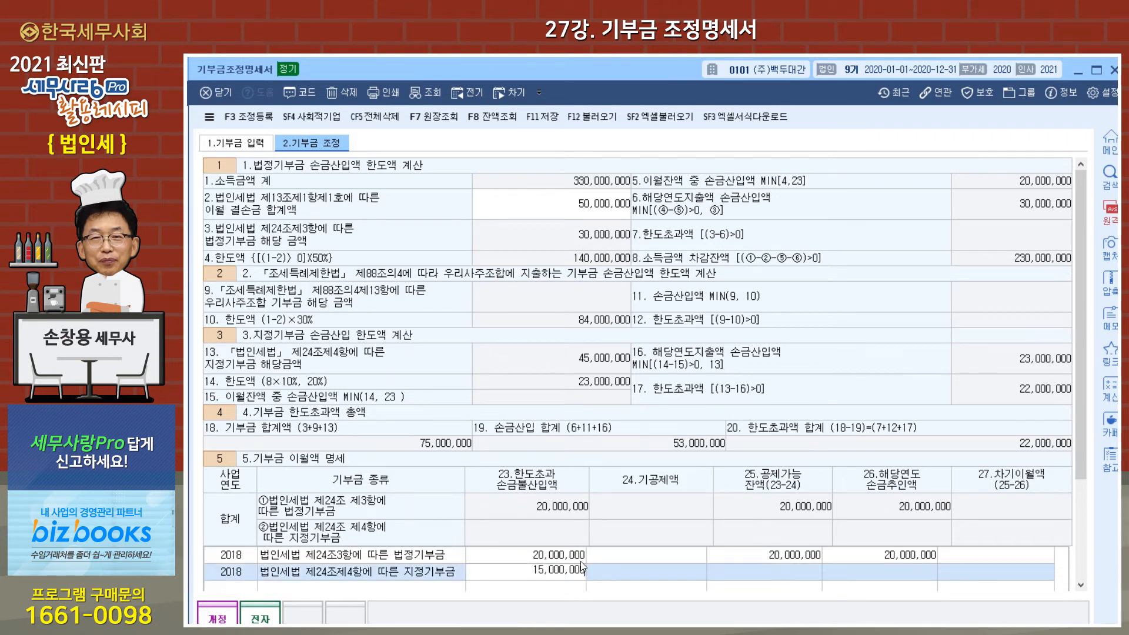
key(Return)
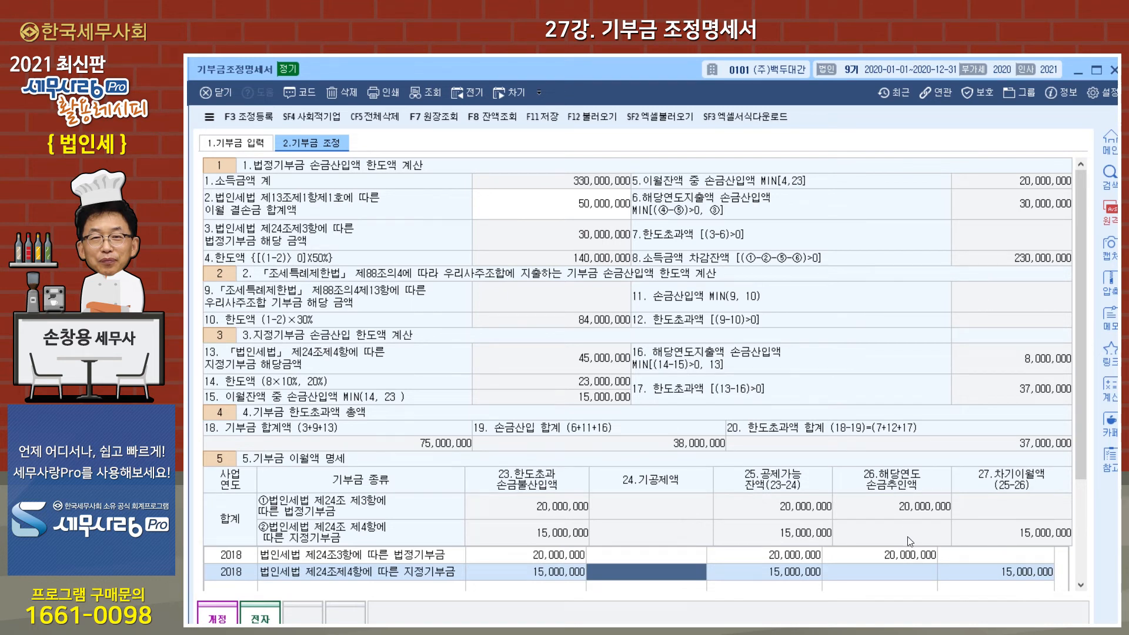
click(906, 577)
text(1)
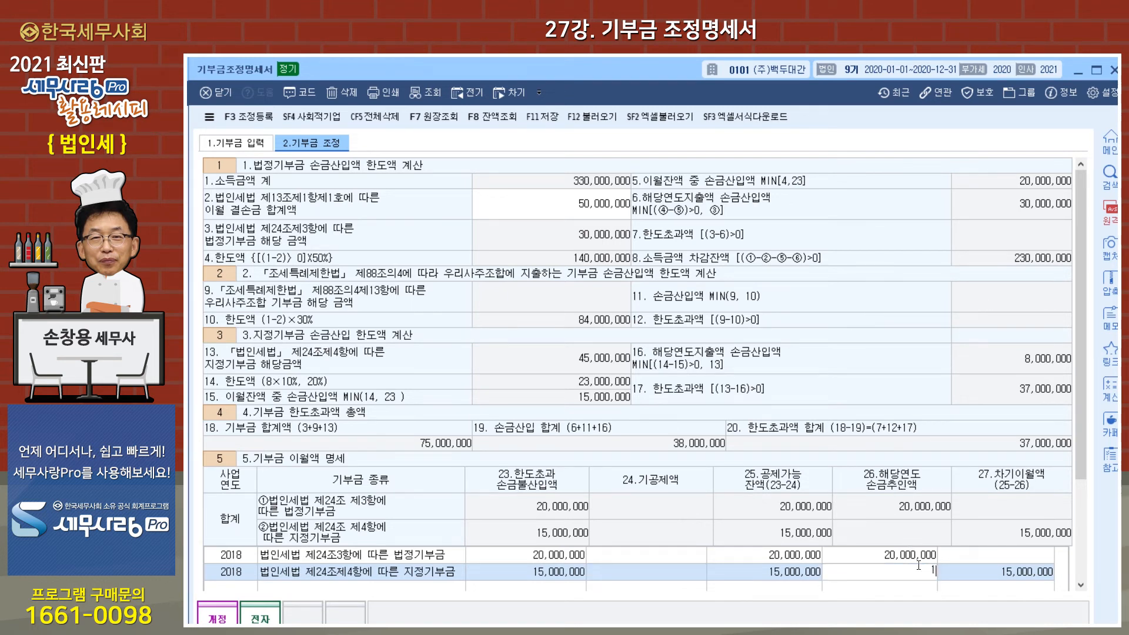
text(5,000,000)
key(Return)
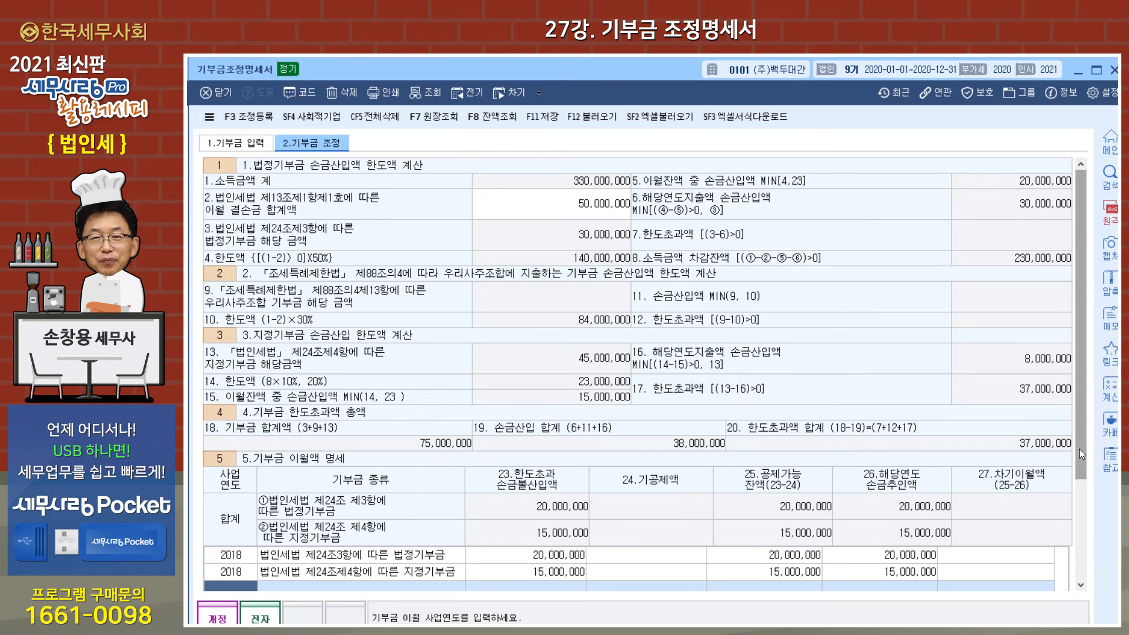
drag(1079, 449, 1075, 561)
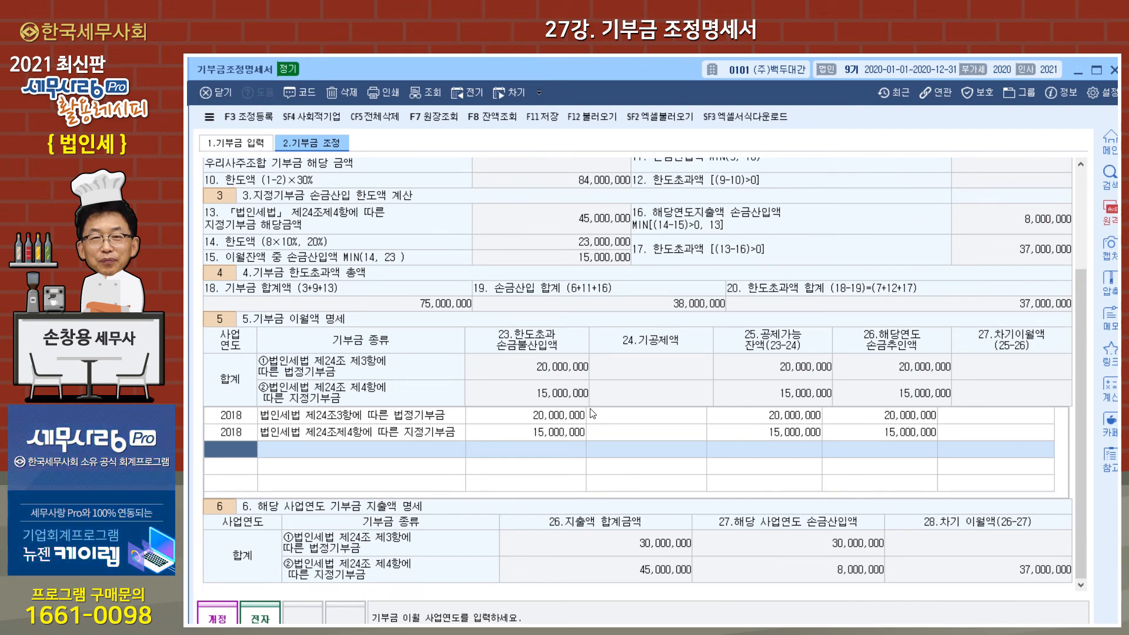
Review the 익금산입 and 손금산입 items in 조정 등록, and close the 기부금조정명세서.
click(259, 119)
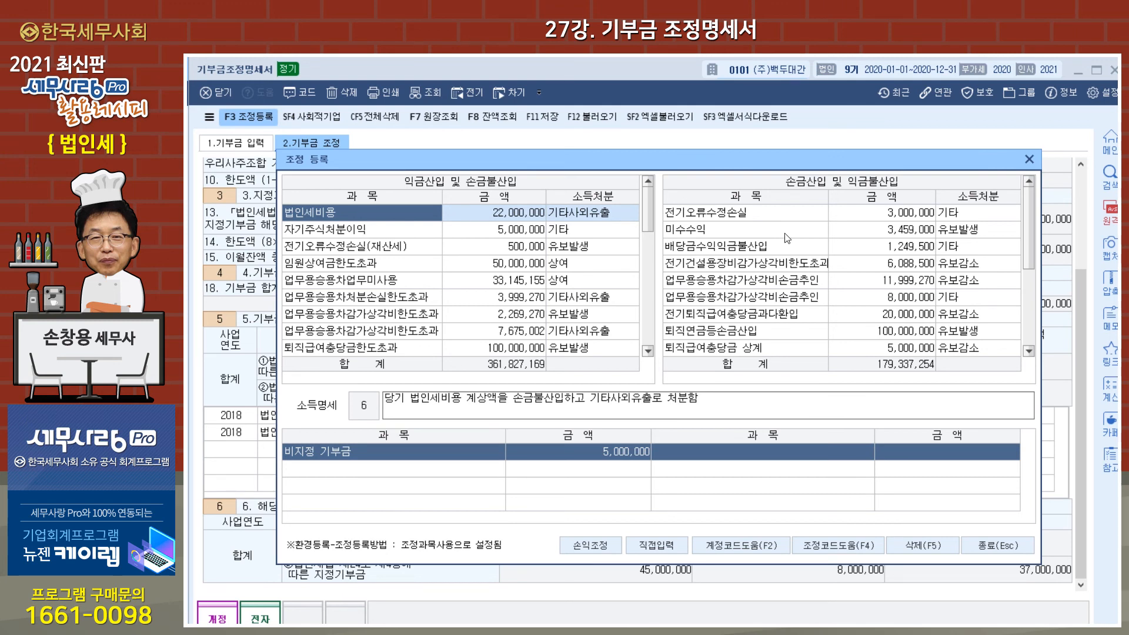
click(1029, 160)
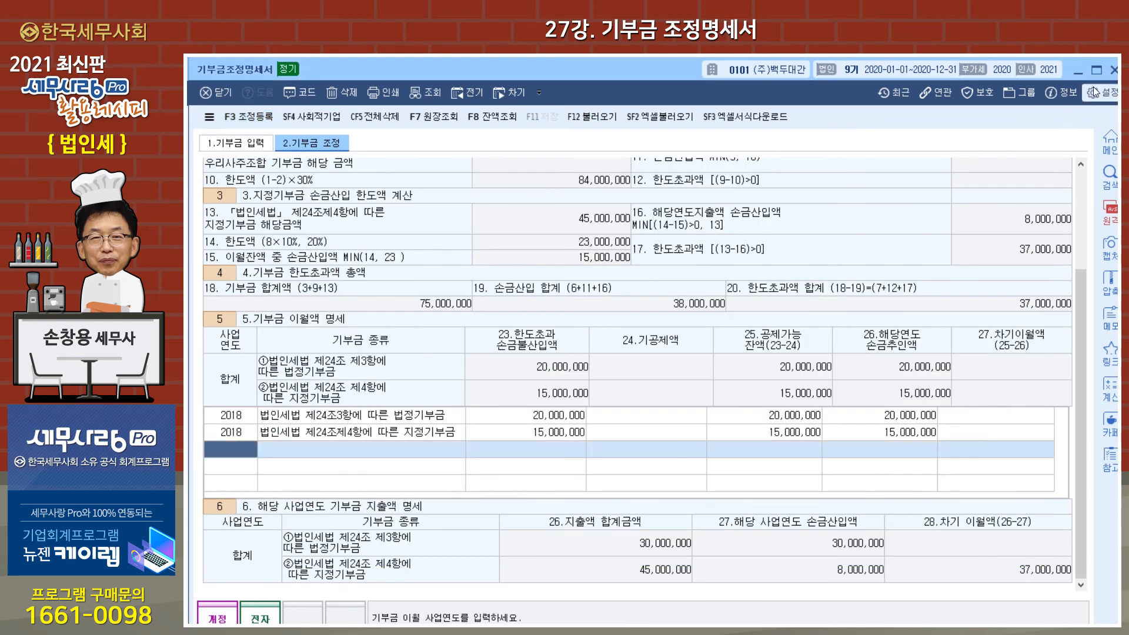
click(1113, 69)
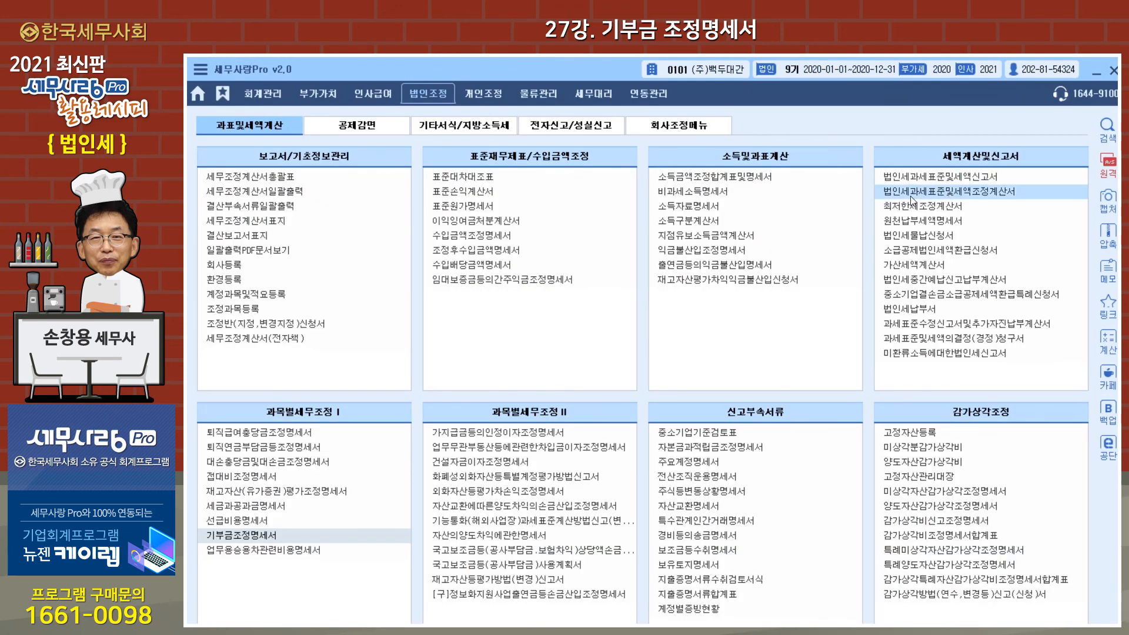
Open the 법인세과세표준및세액조정계산서 and reload its marked items from the related forms, replacing the existing data.
click(930, 195)
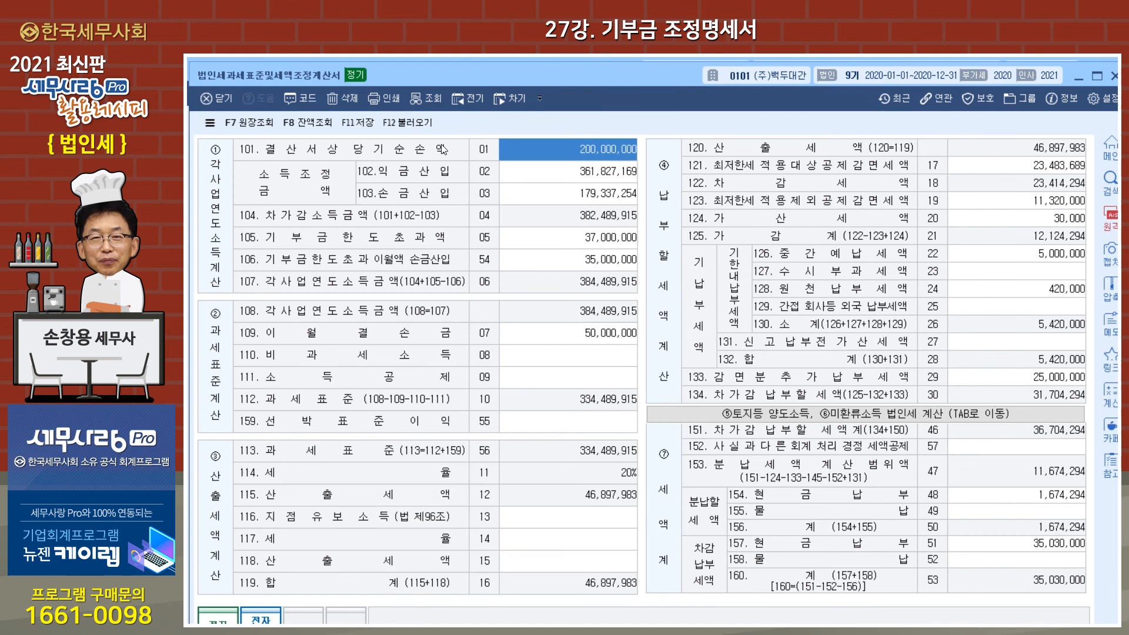
click(404, 123)
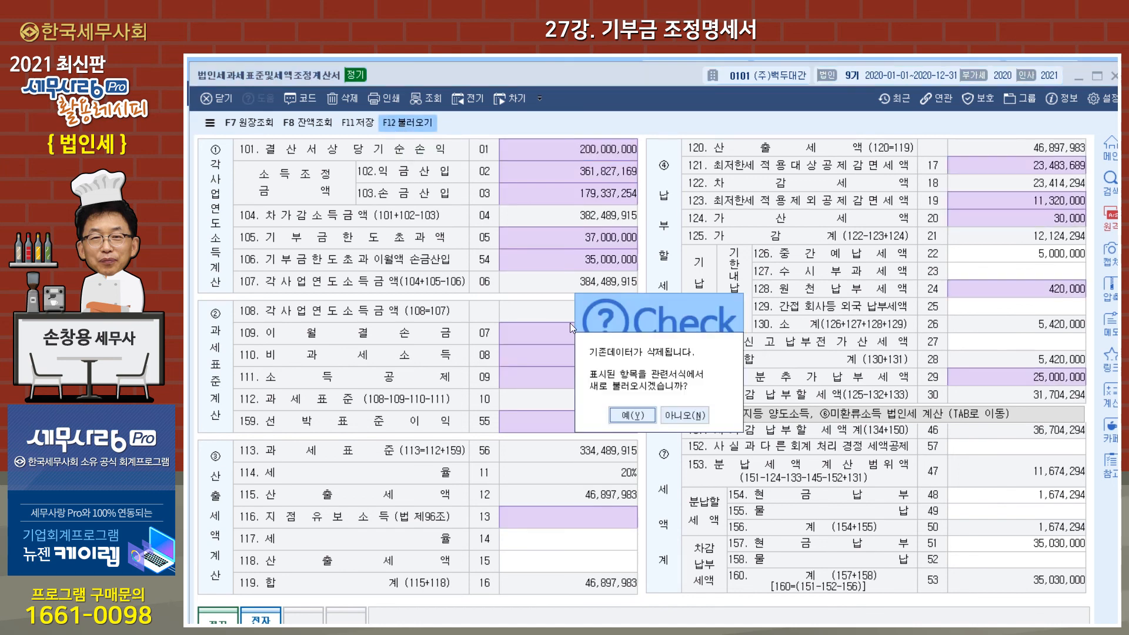
click(624, 414)
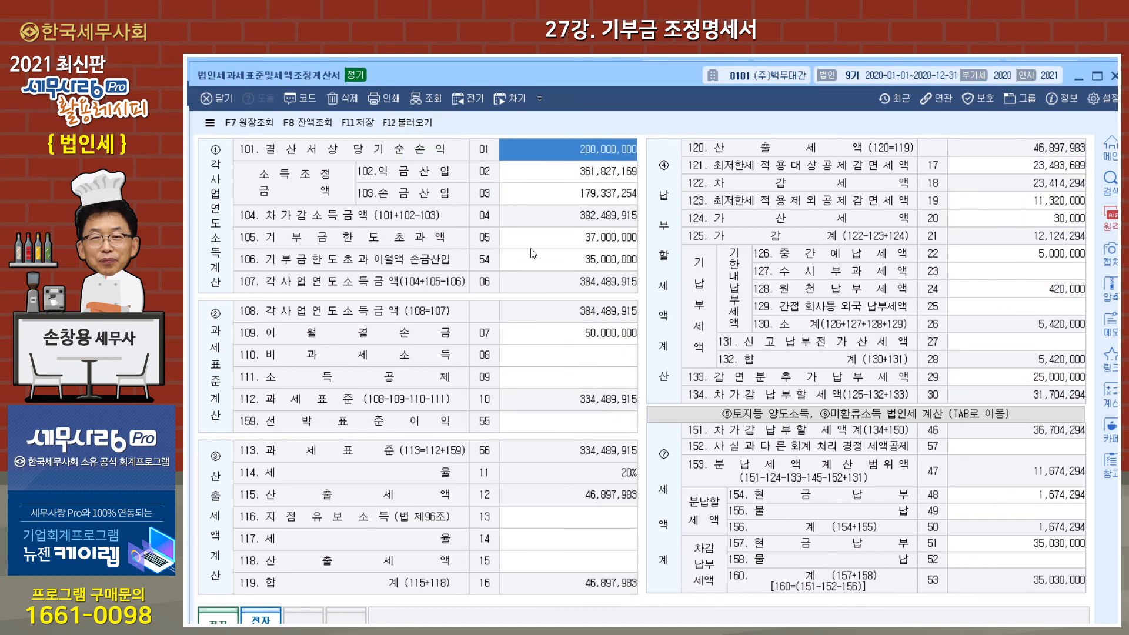
Check the 105. 기부금한도초과액 and 106. 기부금한도초과이월액 손금산입 amounts in the 각사업연도소득계산 section.
click(600, 245)
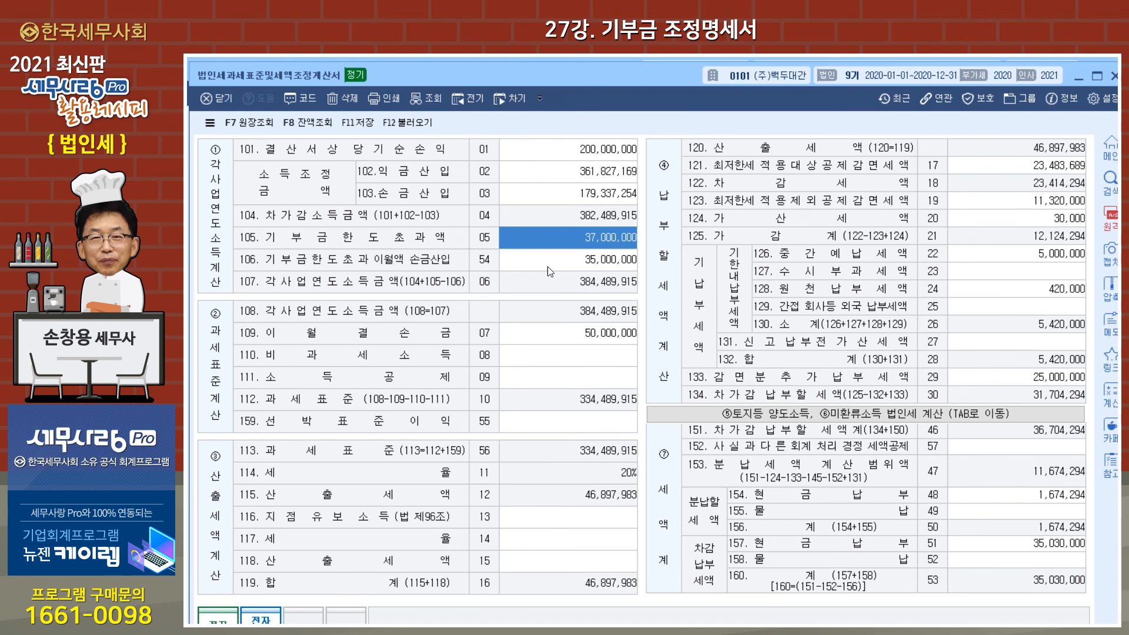
click(588, 268)
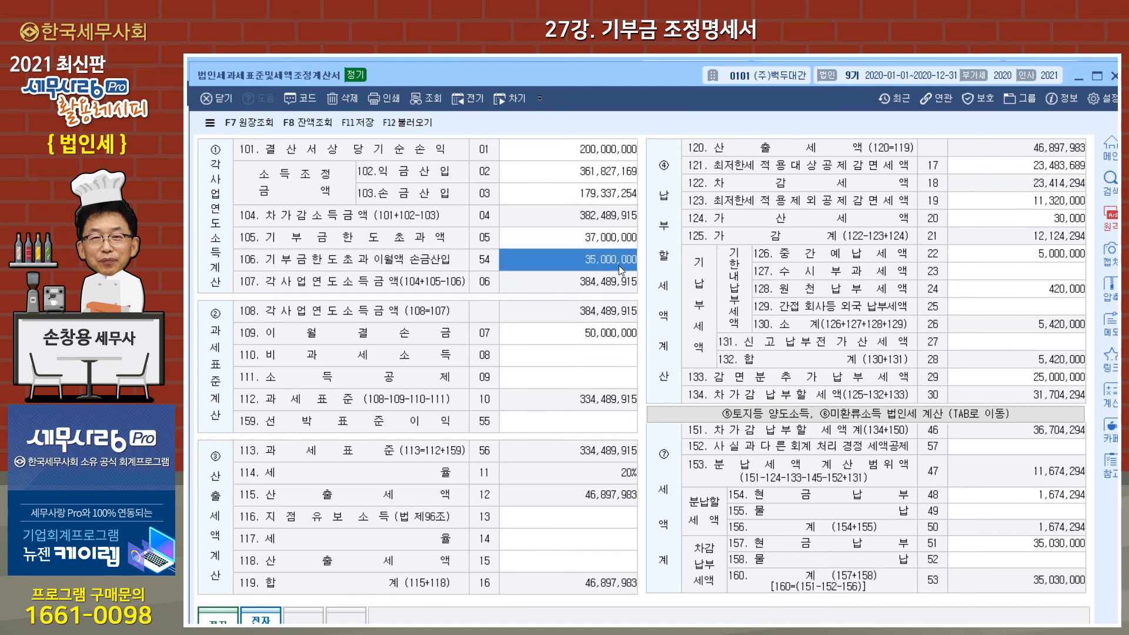
click(610, 238)
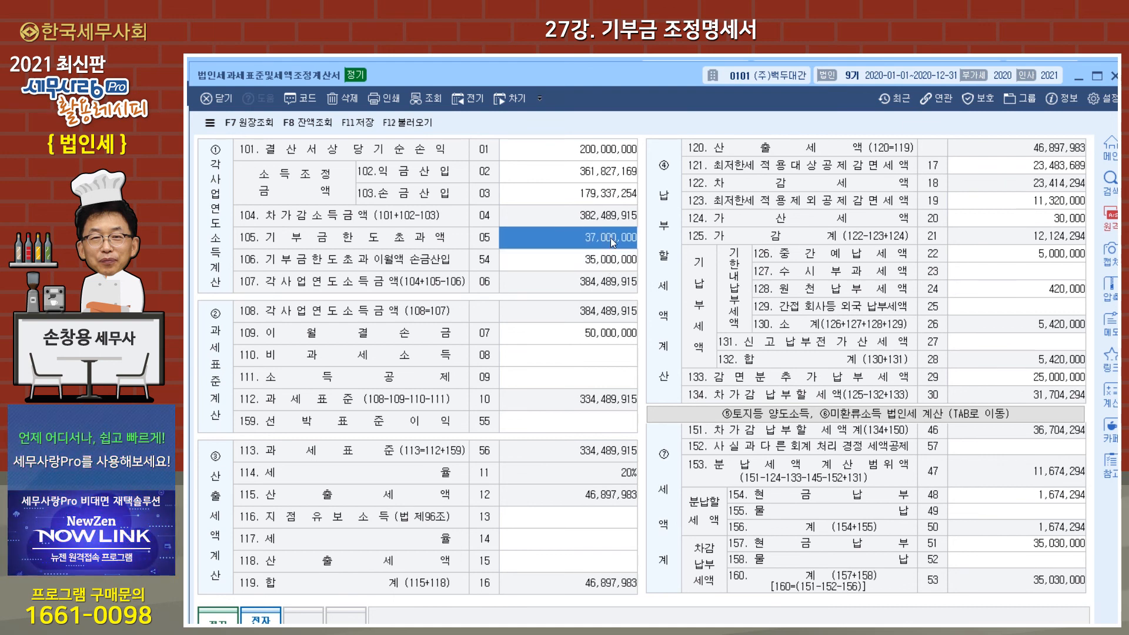